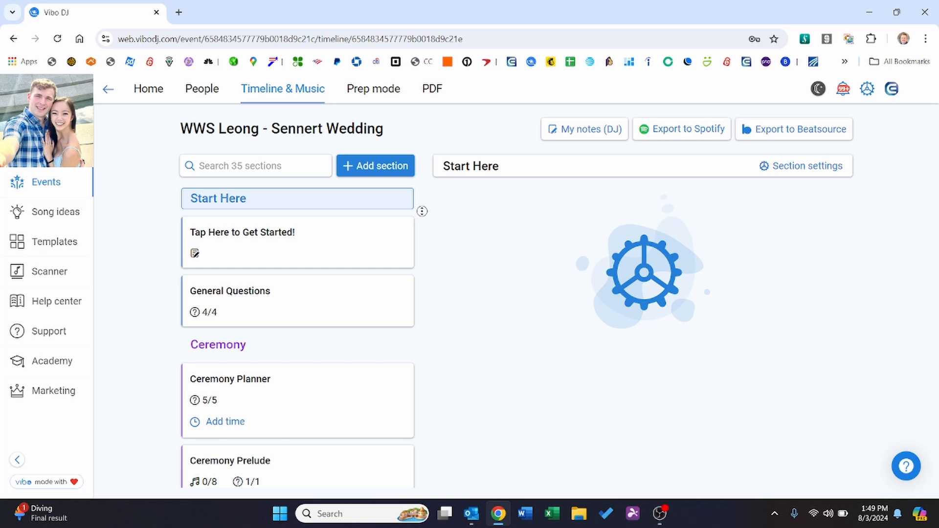
# Look through the sample wedding's timeline sections, from Start Here to Helpful Links, and return to the beginning of the list.
pyautogui.scroll(-1, 416, 237)
pyautogui.scroll(-5, 416, 237)
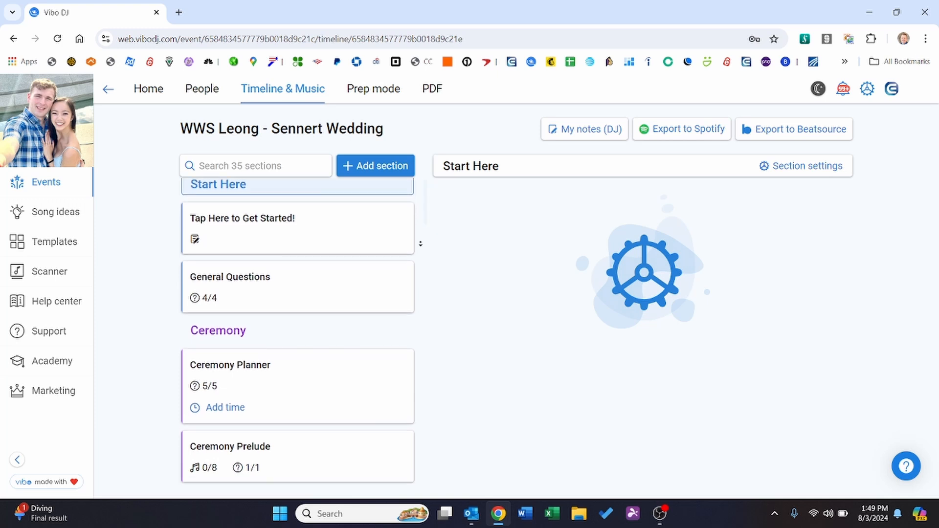
pyautogui.scroll(-13, 424, 287)
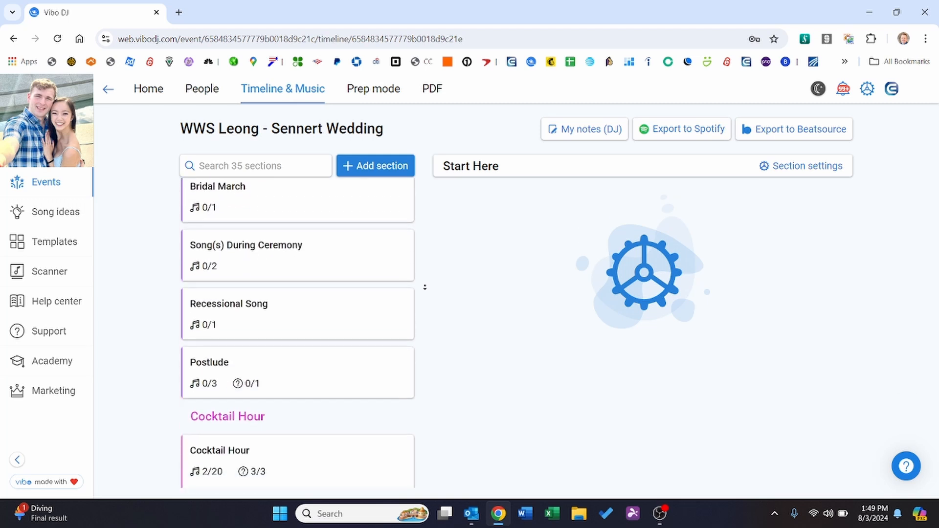
pyautogui.scroll(-4, 426, 262)
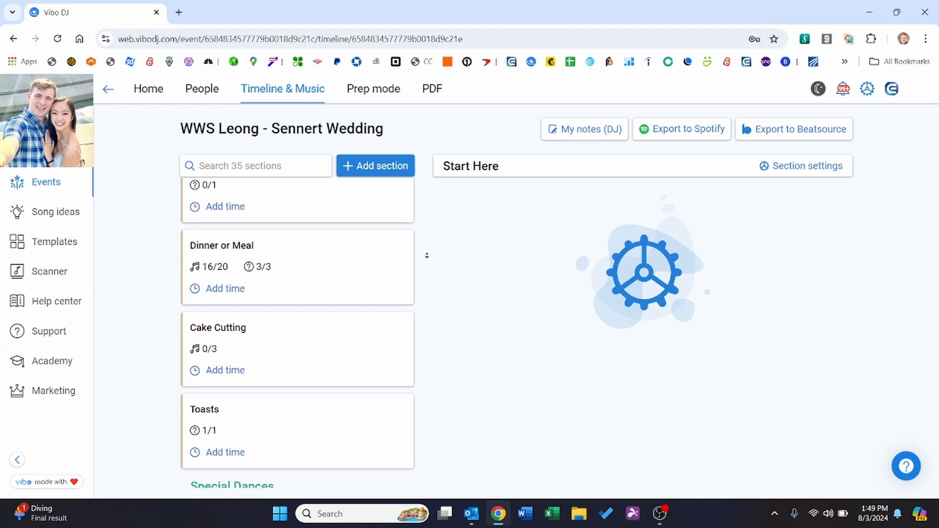
pyautogui.scroll(-3, 426, 249)
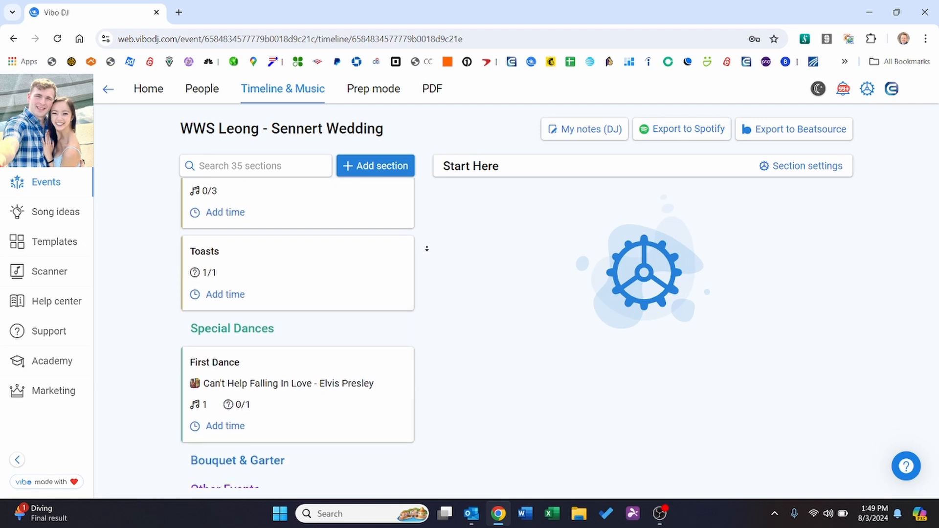
pyautogui.scroll(-3, 426, 248)
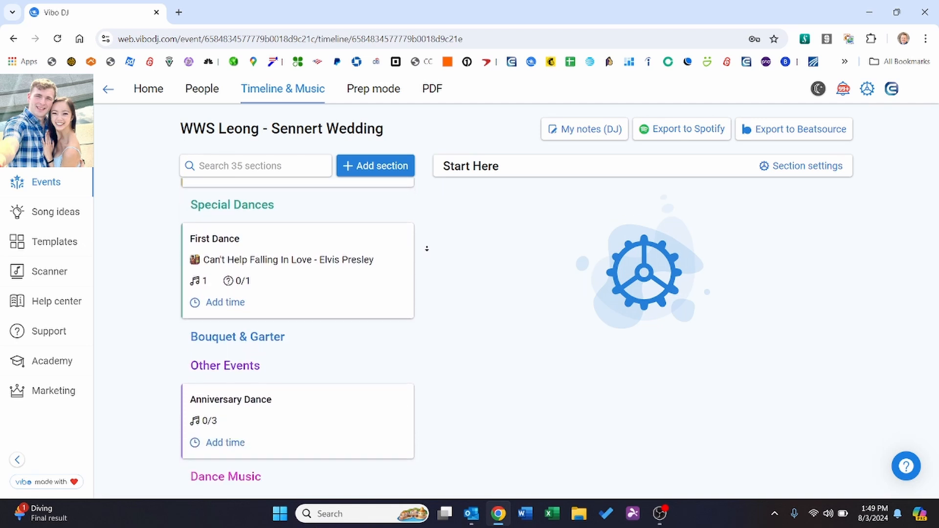
pyautogui.scroll(-3, 426, 248)
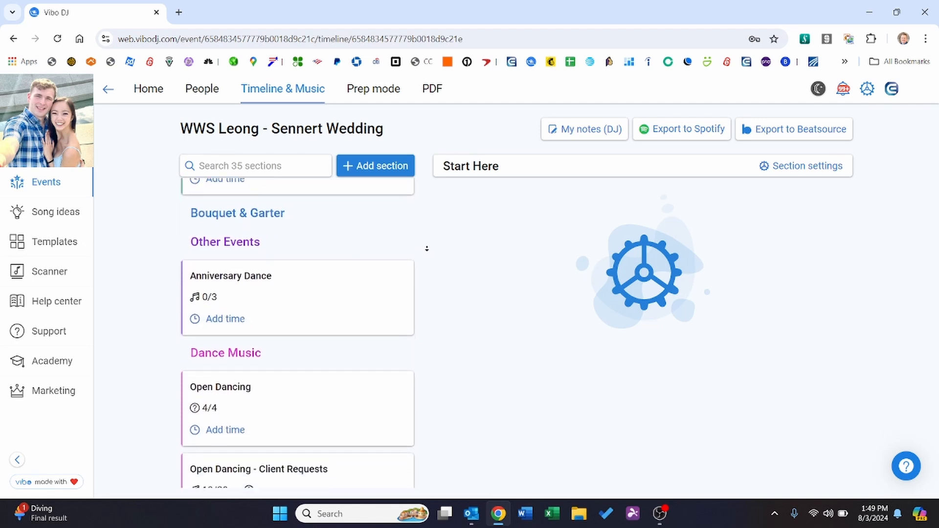
pyautogui.scroll(-3, 426, 248)
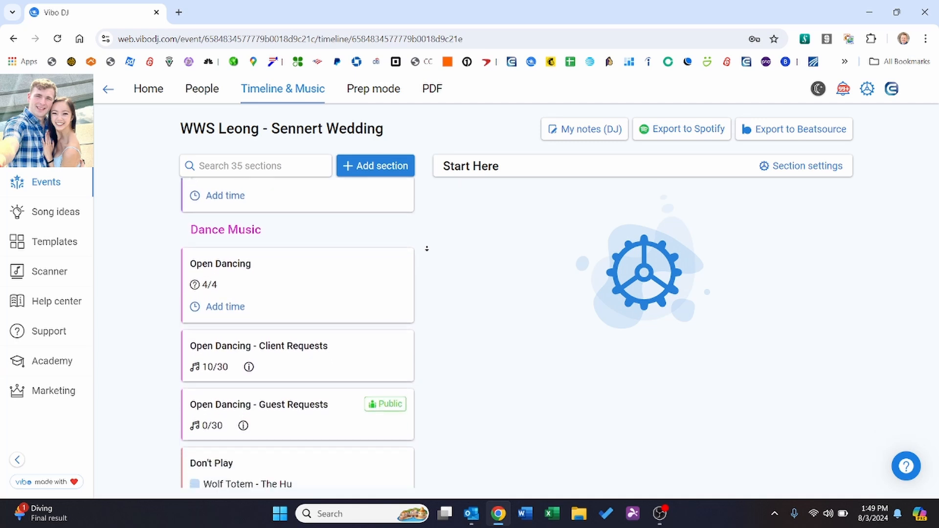
pyautogui.scroll(-2, 426, 248)
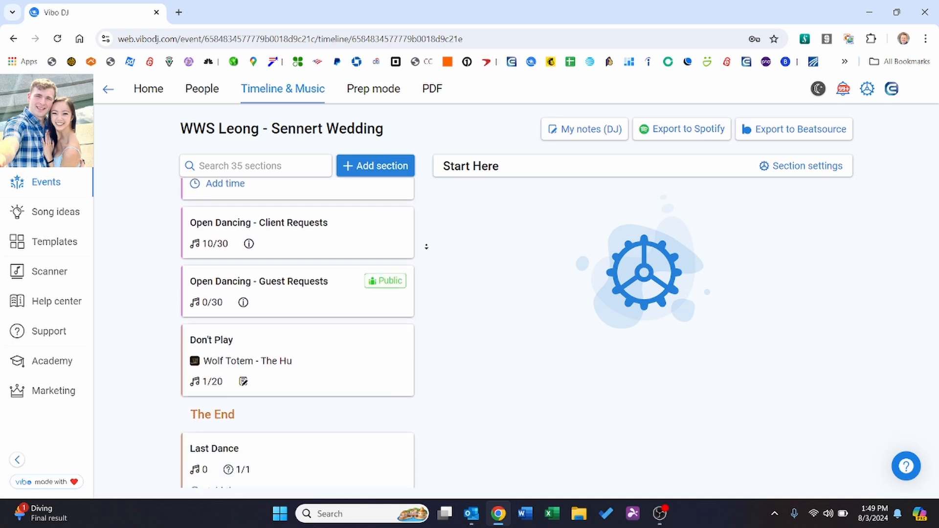
pyautogui.scroll(-2, 423, 241)
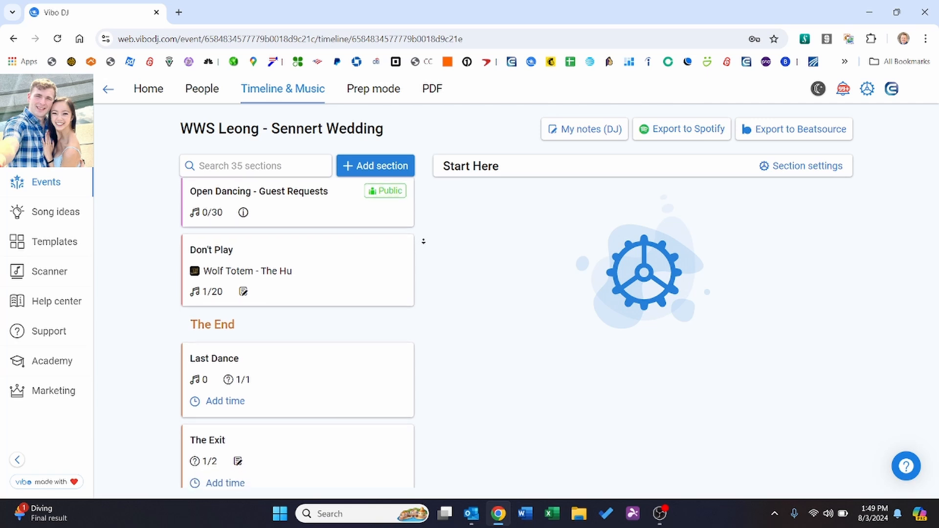
pyautogui.scroll(-1, 423, 241)
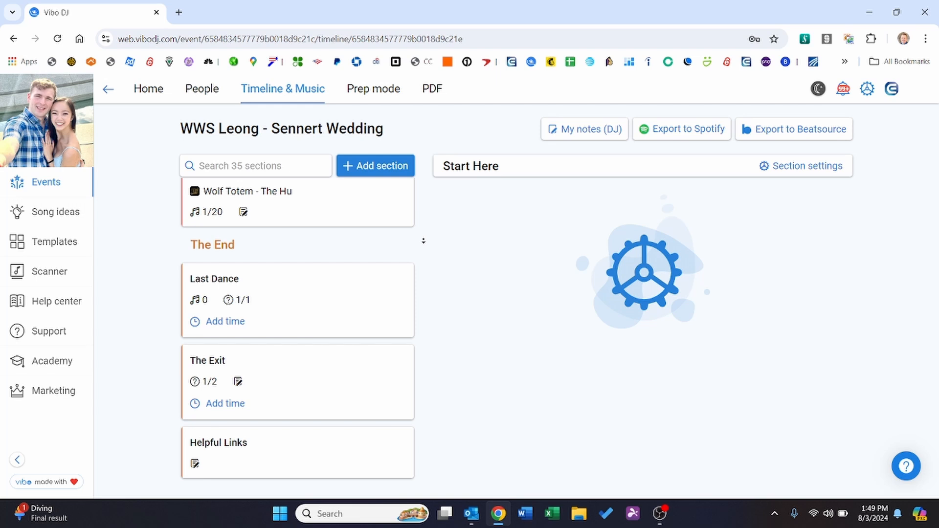
pyautogui.scroll(1, 426, 201)
pyautogui.scroll(5, 428, 191)
pyautogui.scroll(5, 427, 191)
pyautogui.scroll(5, 427, 190)
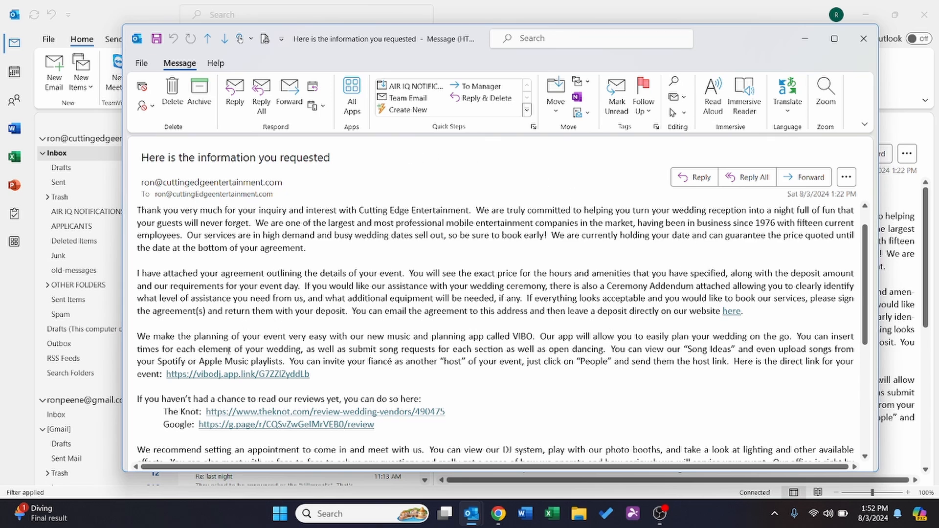
# Locate the Vibo event link in the "Here is the information you requested" email and in the "Welcome!" email.
pyautogui.moveTo(168, 384); pyautogui.dragTo(311, 385)
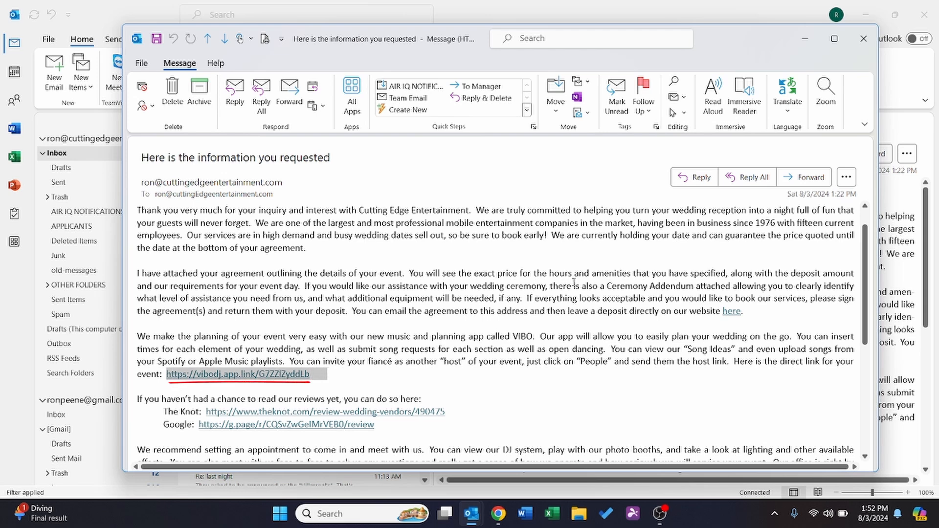
pyautogui.click(805, 39)
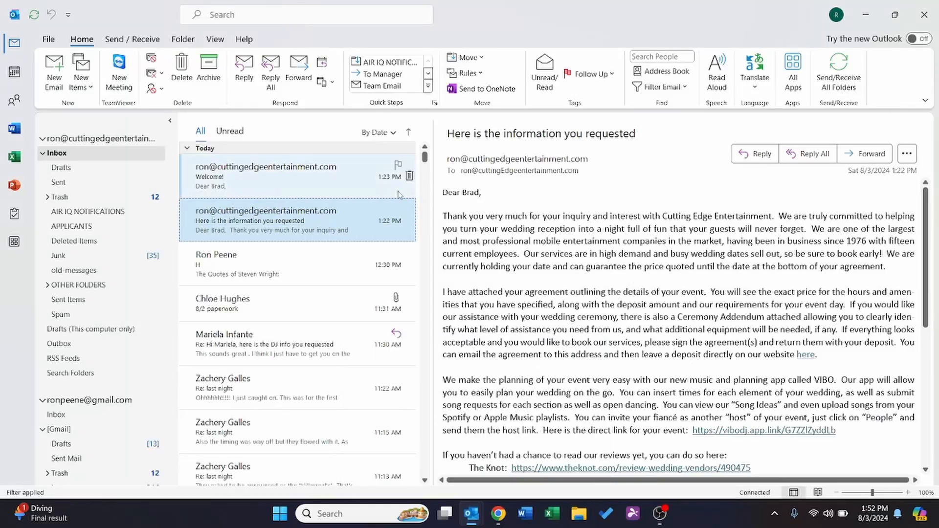
pyautogui.doubleClick(280, 183)
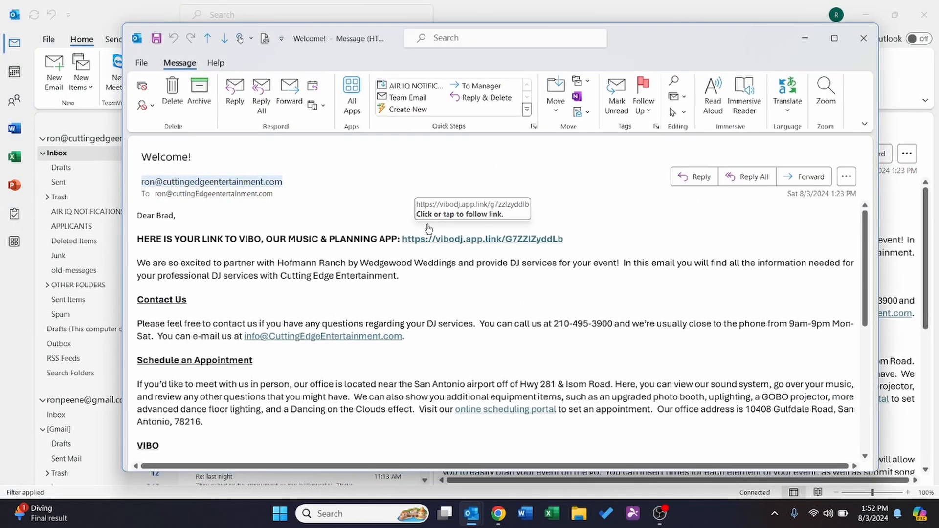
pyautogui.click(807, 45)
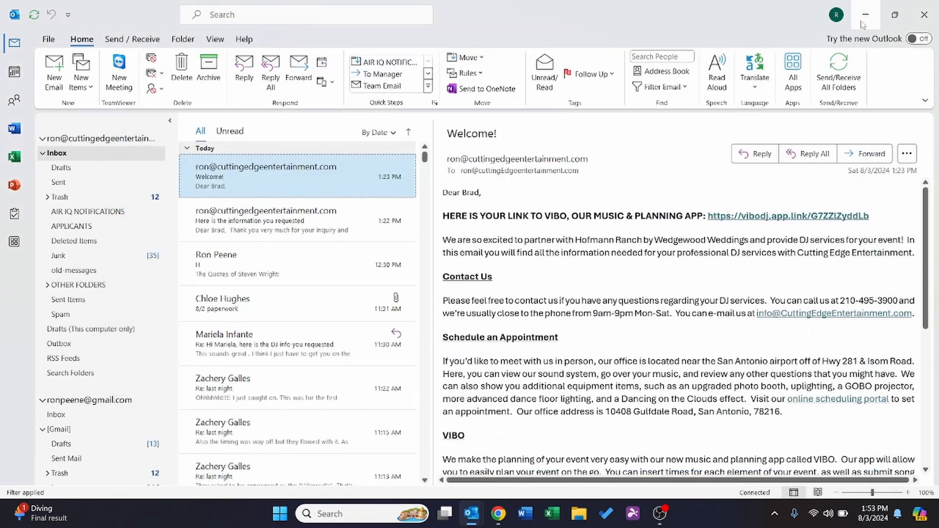
# Switch to Chrome and log in to Vibo with the host's saved e-mail address and the account password.
pyautogui.click(865, 15)
pyautogui.click(498, 513)
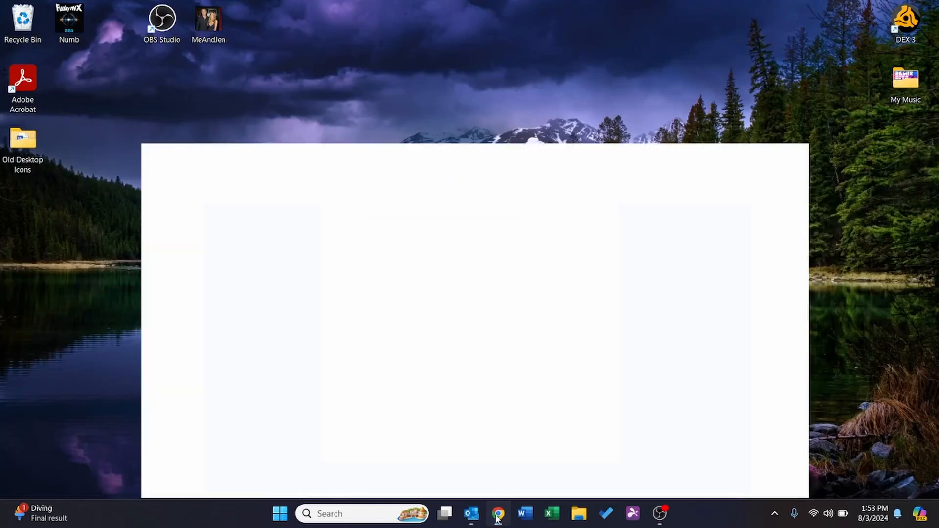
pyautogui.click(405, 223)
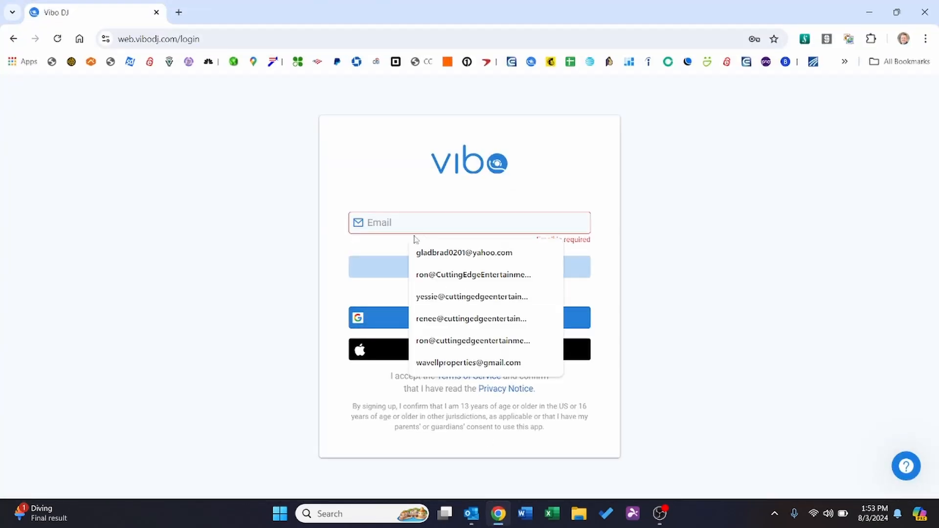
pyautogui.click(425, 252)
pyautogui.click(453, 268)
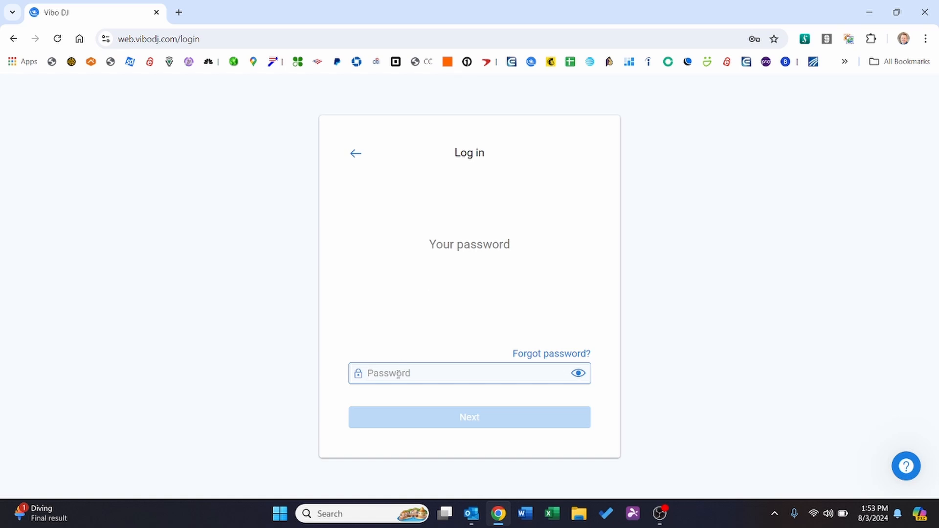
pyautogui.write('••••••')
pyautogui.press('Return')
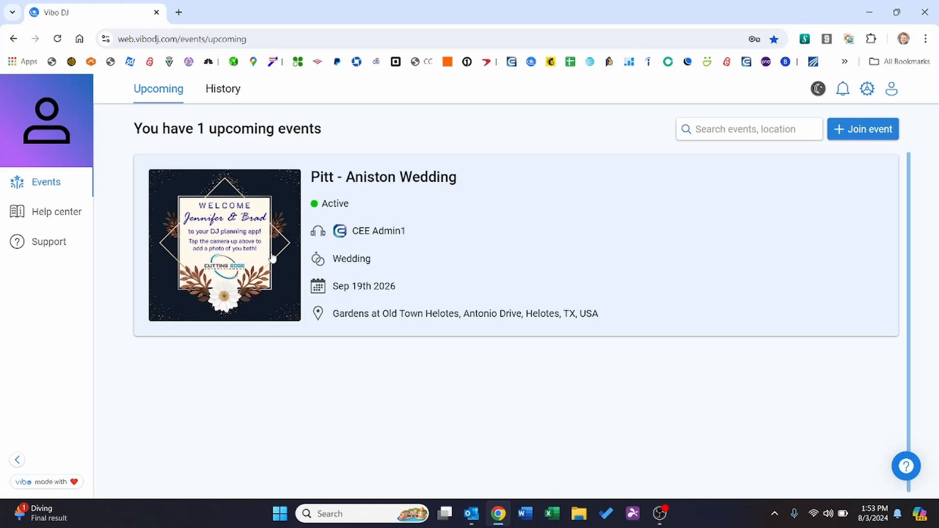
# Open the upcoming wedding event and load the MeAndJen picture from the Desktop folder as its replacement photo.
pyautogui.click(271, 261)
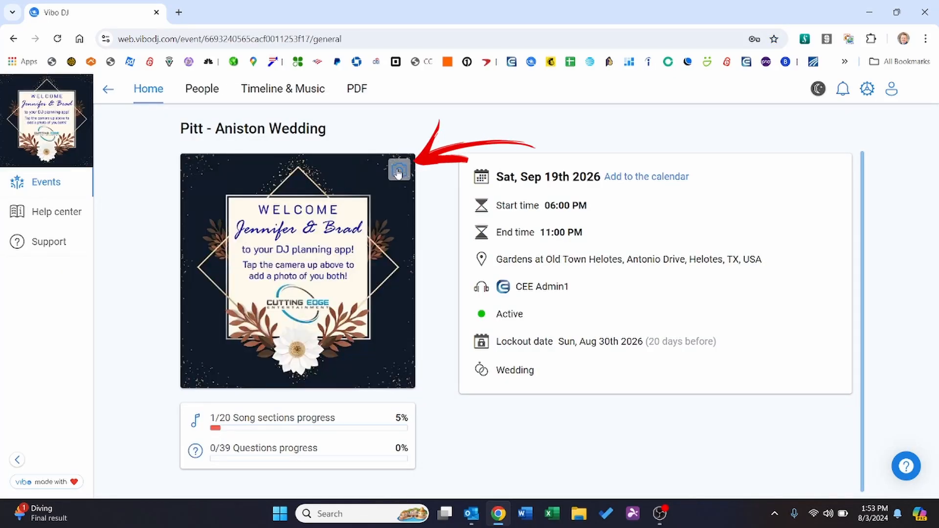
pyautogui.click(399, 170)
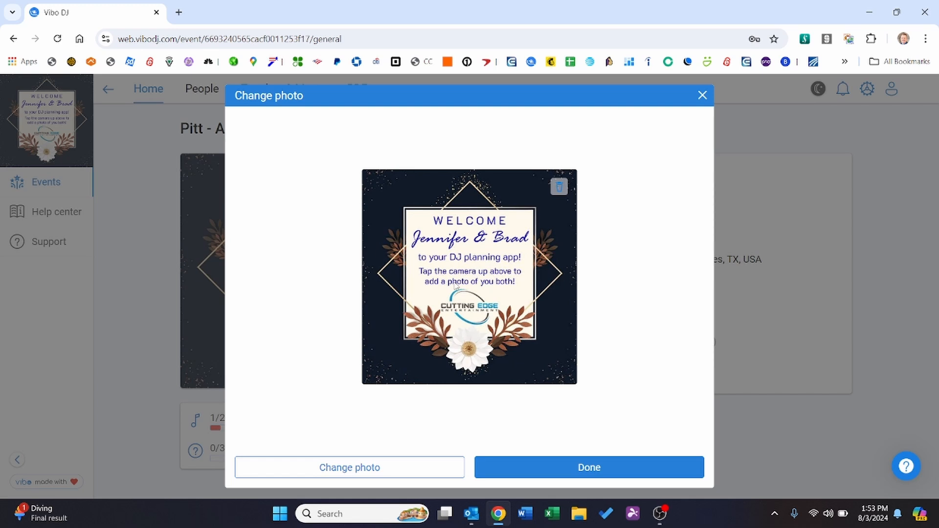
pyautogui.click(347, 474)
pyautogui.click(476, 375)
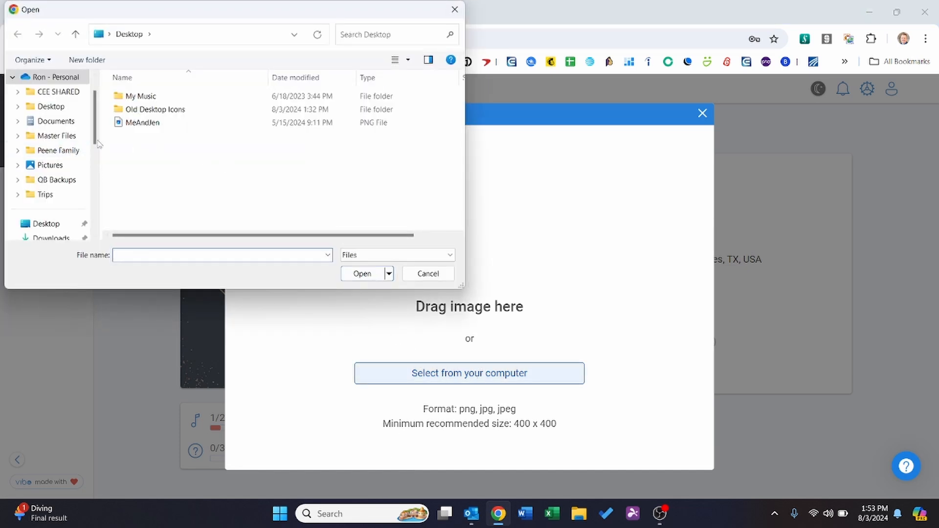
pyautogui.doubleClick(142, 123)
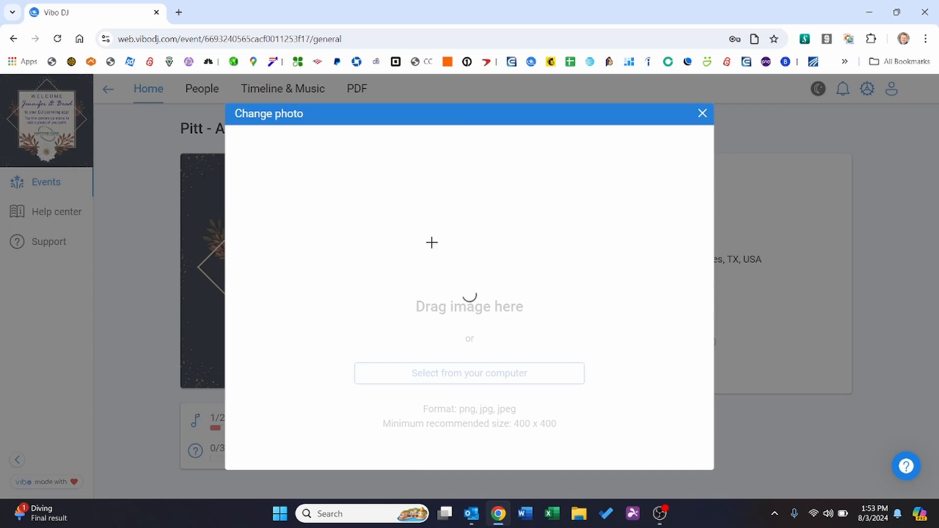
# Enlarge the crop area to a square spanning the picture's full height and save the result as the event photo.
pyautogui.moveTo(506, 326); pyautogui.dragTo(577, 397)
pyautogui.moveTo(433, 254); pyautogui.dragTo(292, 142)
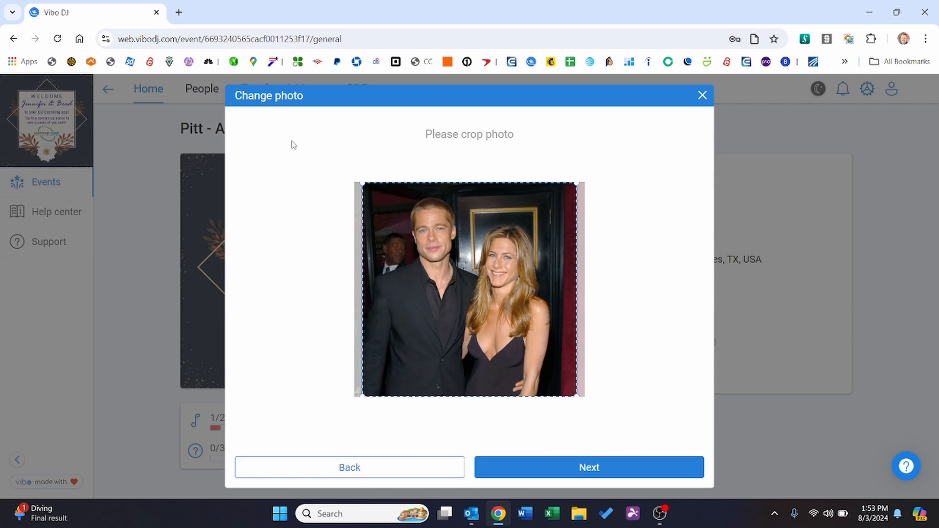
pyautogui.click(573, 471)
pyautogui.click(580, 469)
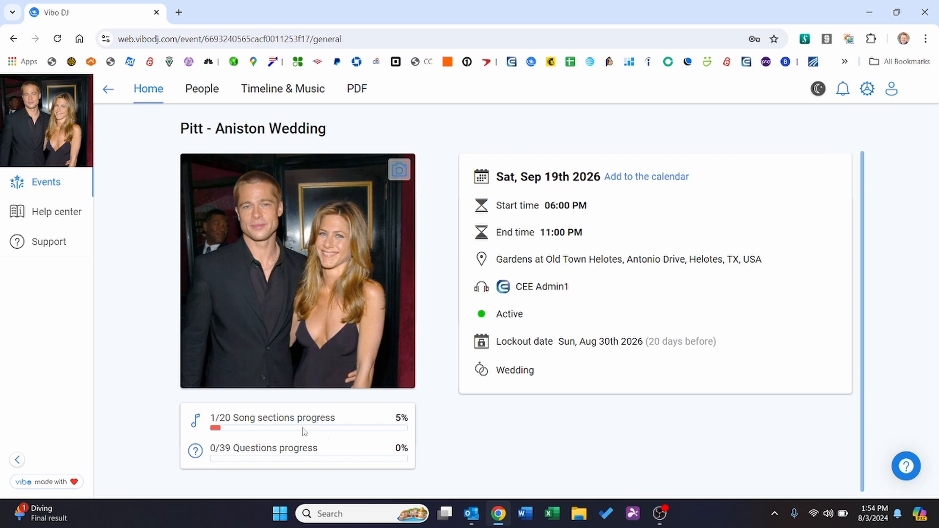
# View the event's people list and check the options for inviting others by host link or guest link.
pyautogui.click(203, 93)
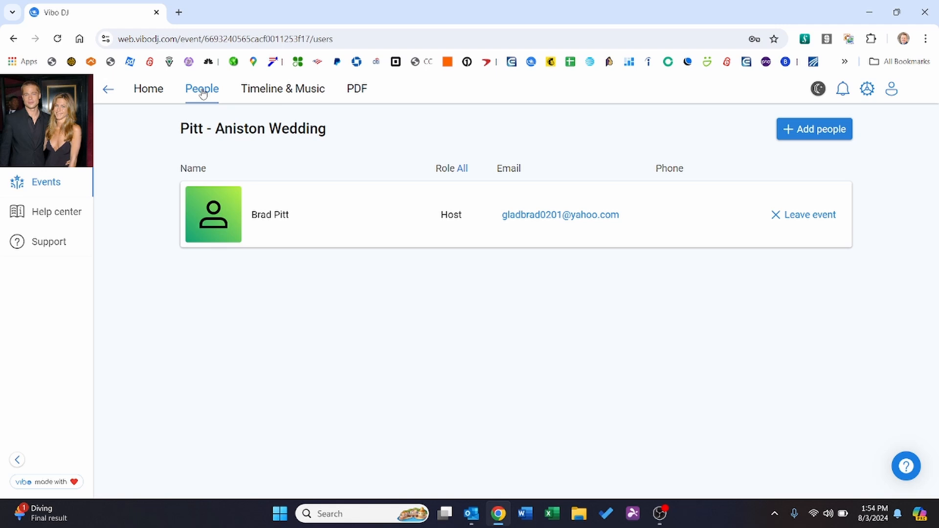
pyautogui.click(815, 130)
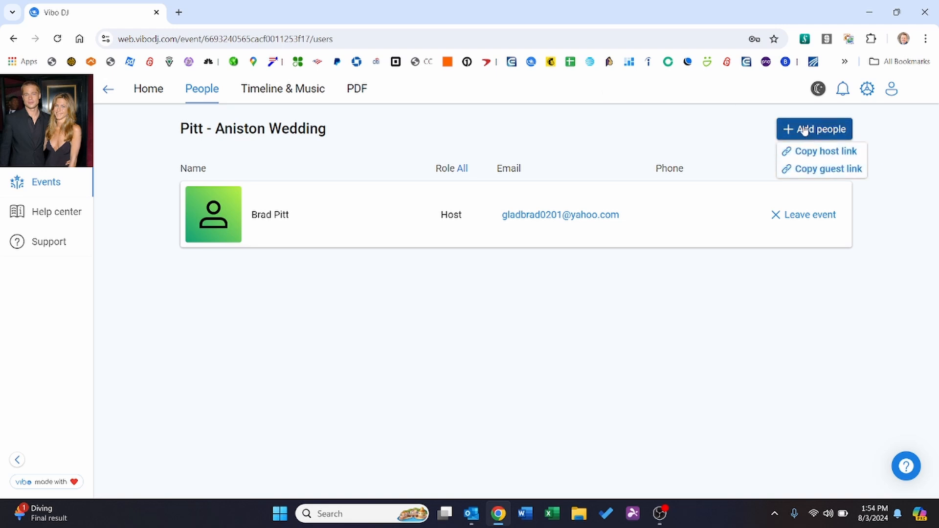
pyautogui.click(643, 143)
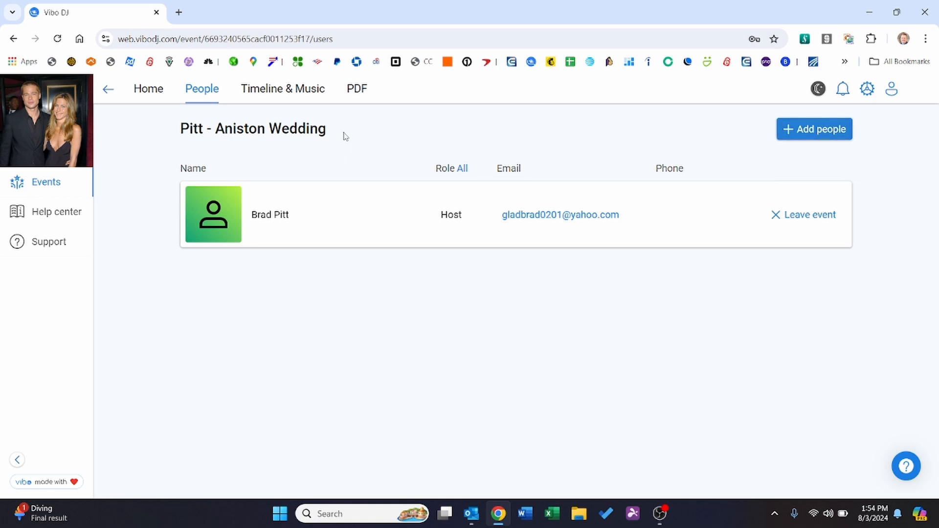
# Open the event's timeline and music planner and review its sections from Start Here through the special dances.
pyautogui.click(288, 94)
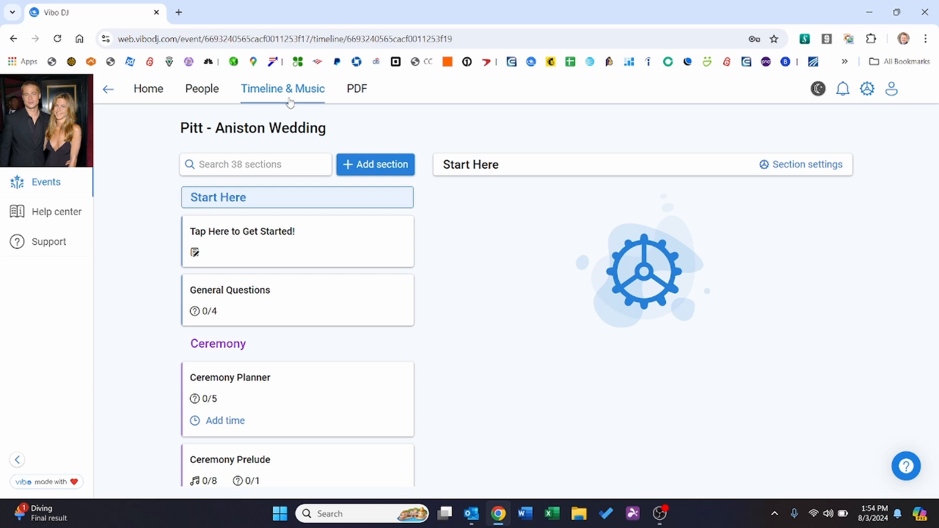
pyautogui.scroll(-7, 337, 276)
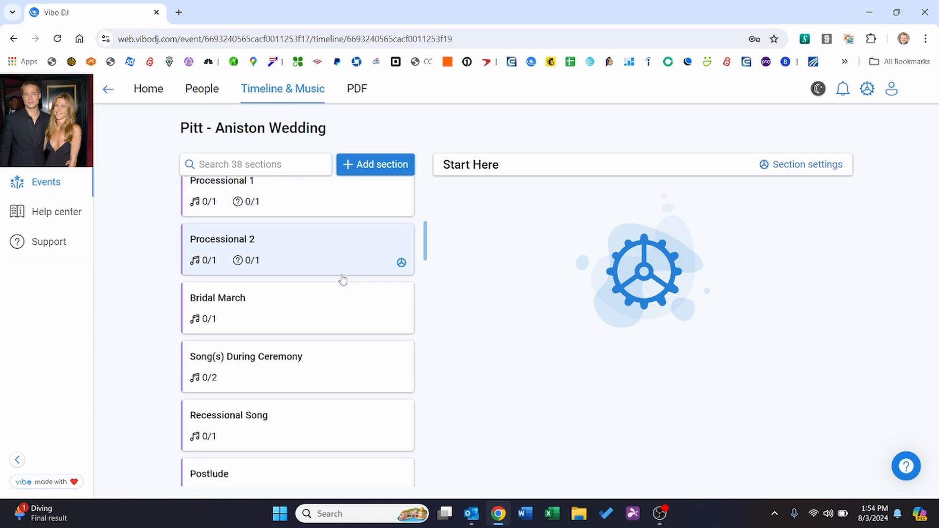
pyautogui.scroll(-4, 343, 279)
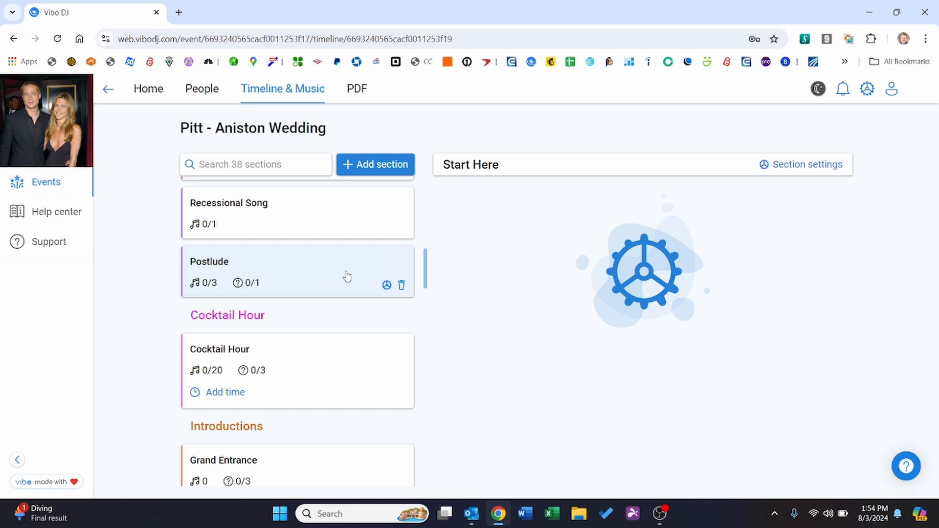
pyautogui.scroll(-3, 347, 277)
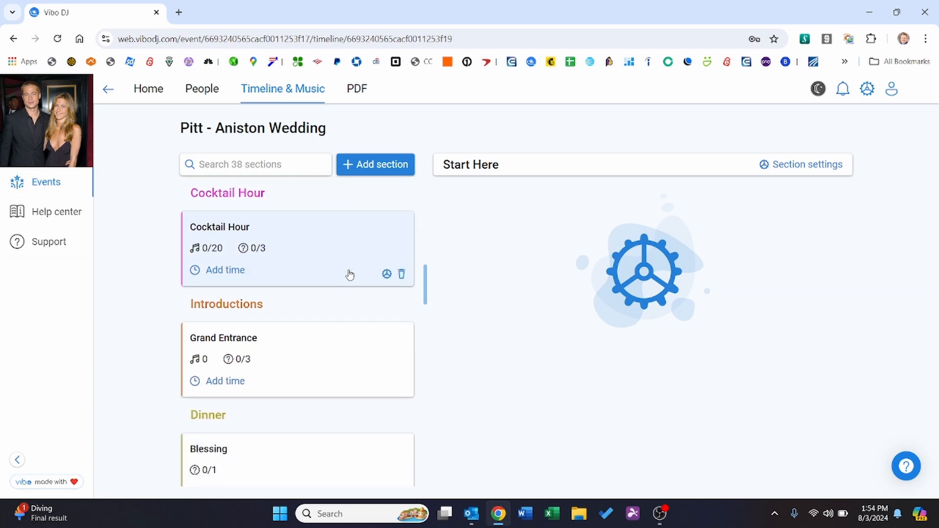
pyautogui.scroll(-3, 350, 279)
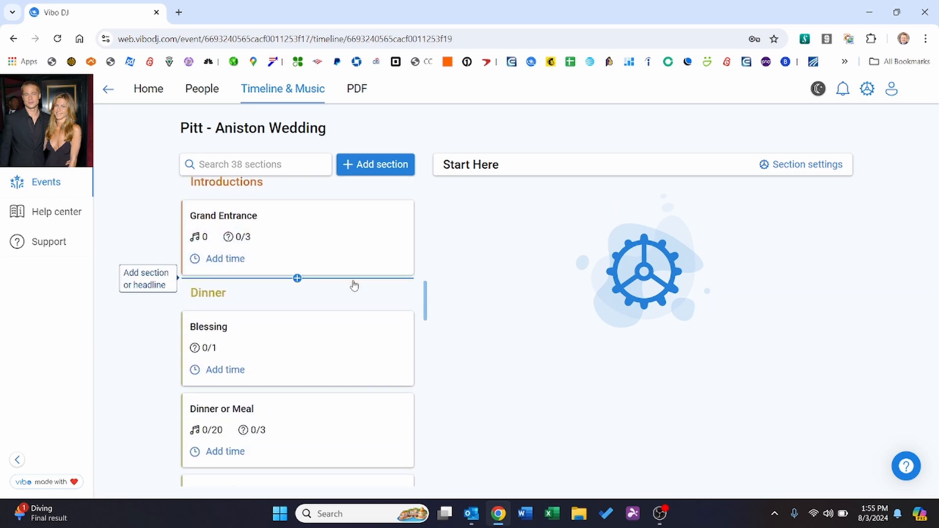
pyautogui.scroll(-10, 355, 291)
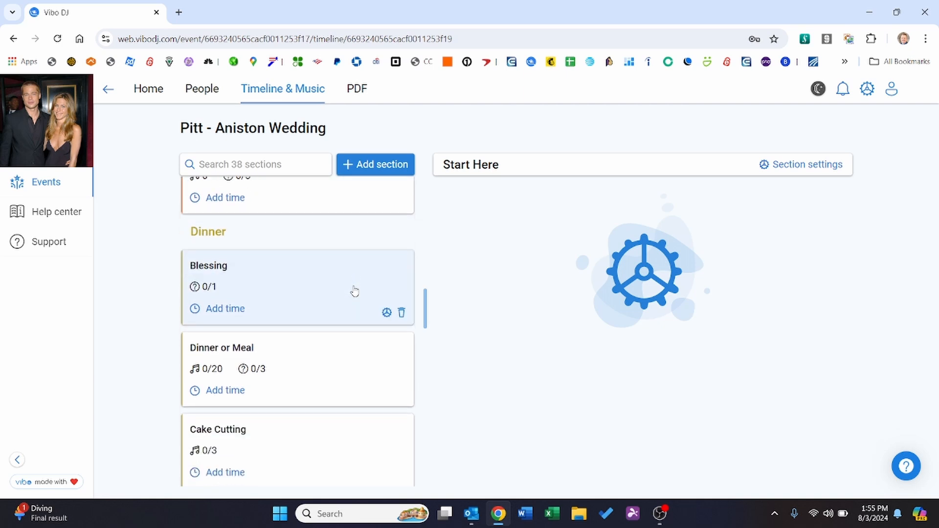
pyautogui.scroll(-6, 355, 291)
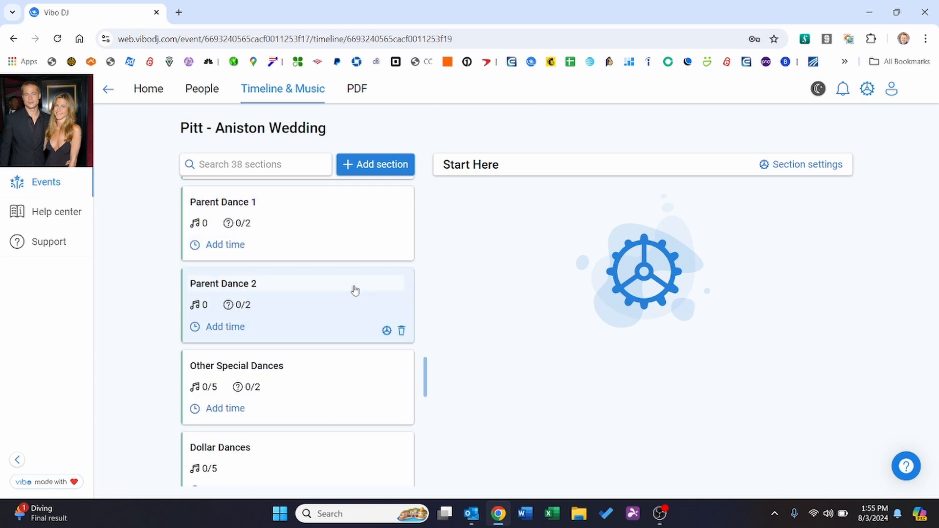
# Delete the Garter Toss section from the Bouquet & Garter part of the timeline.
pyautogui.scroll(-4, 317, 337)
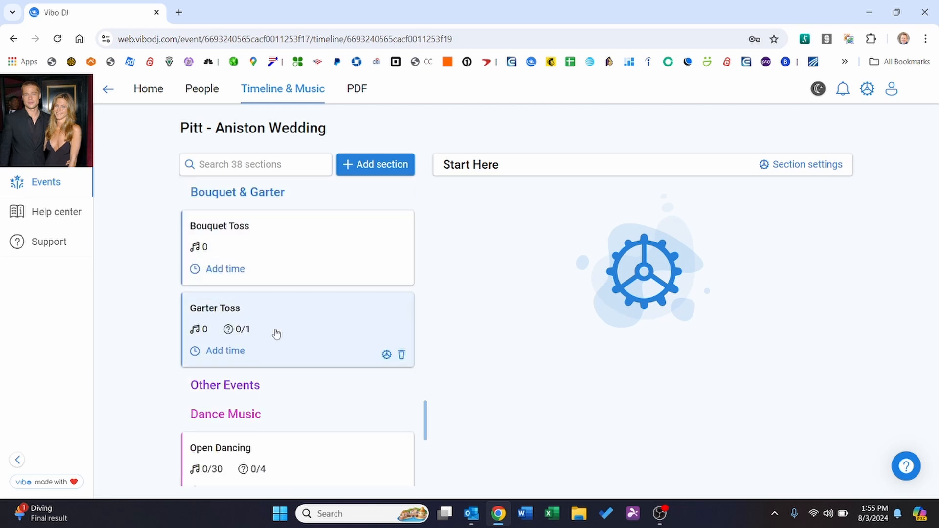
pyautogui.click(402, 355)
pyautogui.click(530, 362)
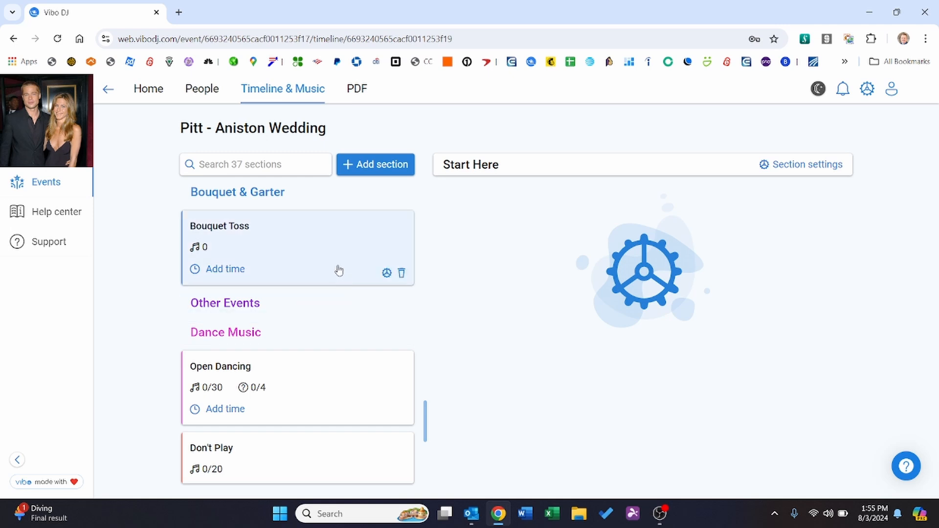
# Create a section named "Live performance from bride's brother" and place it between Dinner or Meal and Cake Cutting.
pyautogui.scroll(5, 332, 266)
pyautogui.scroll(4, 337, 254)
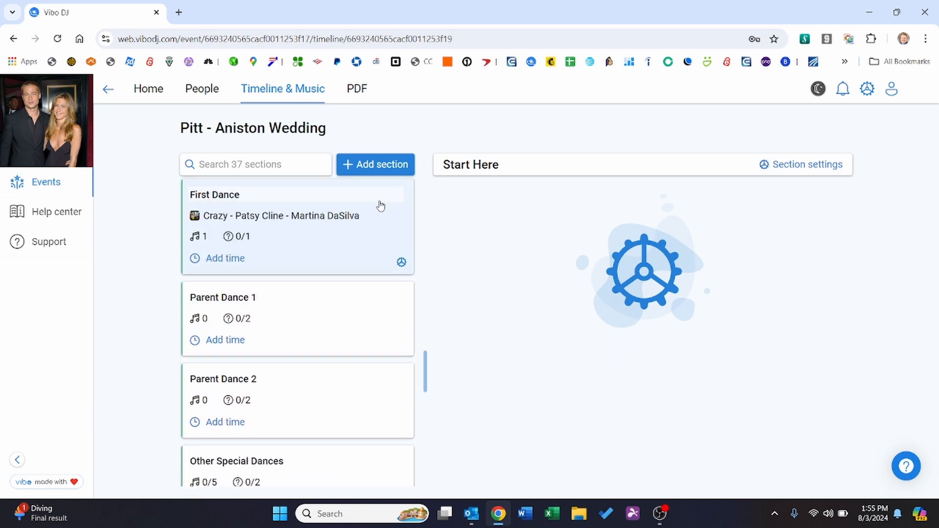
pyautogui.click(373, 166)
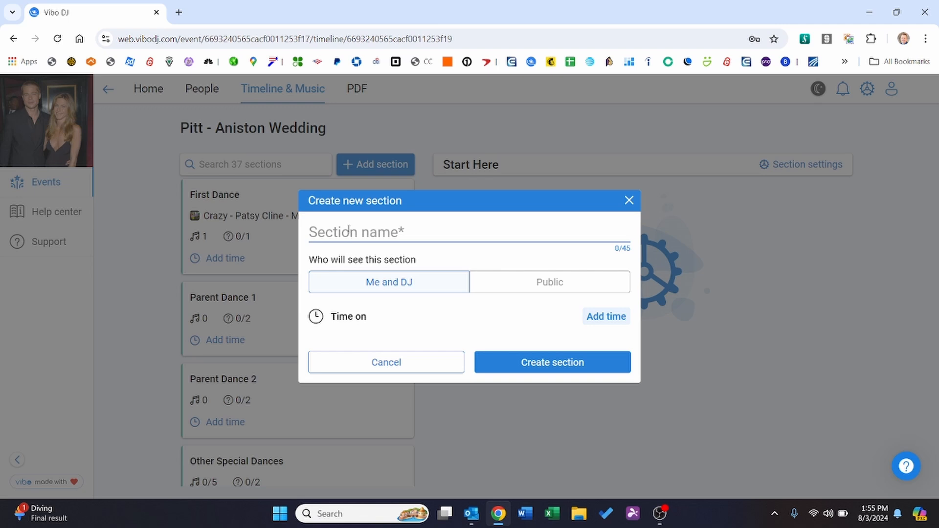
pyautogui.click(349, 230)
pyautogui.write('Live')
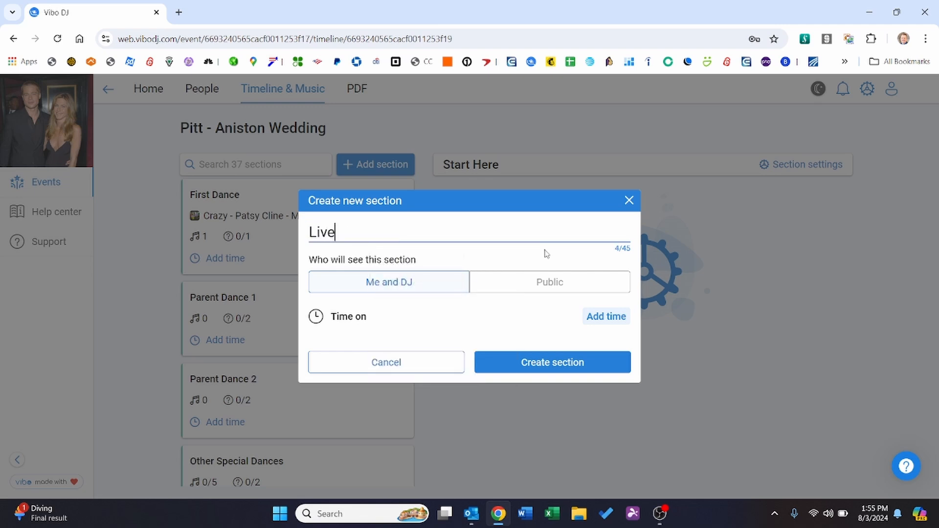
pyautogui.write(' performanc')
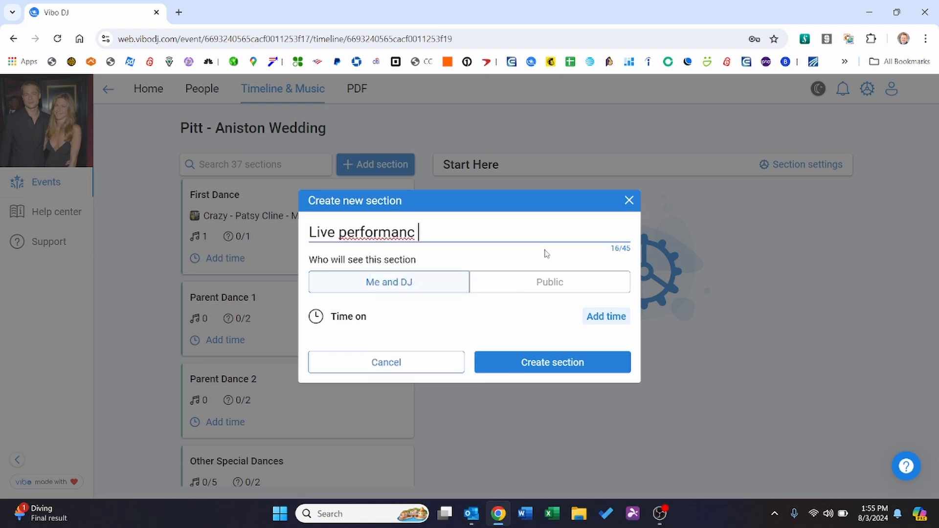
pyautogui.write("e from bride's brother")
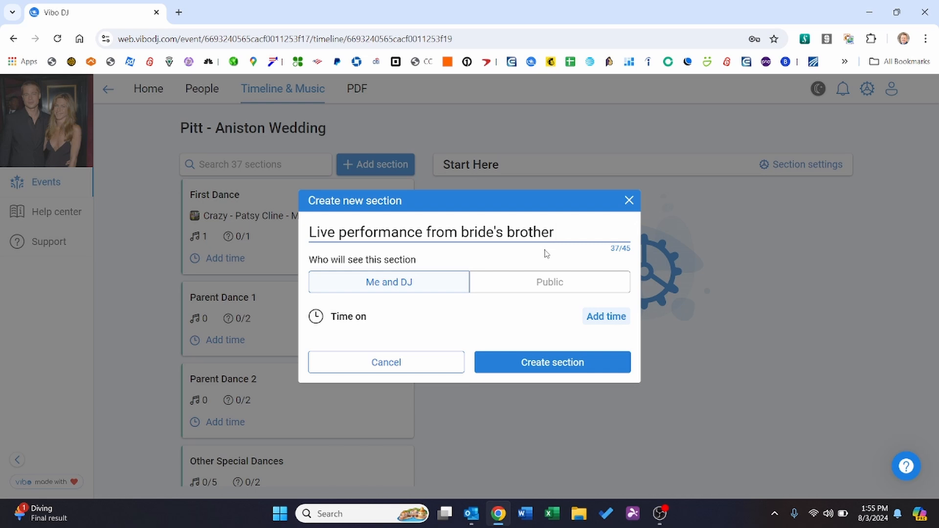
pyautogui.click(541, 367)
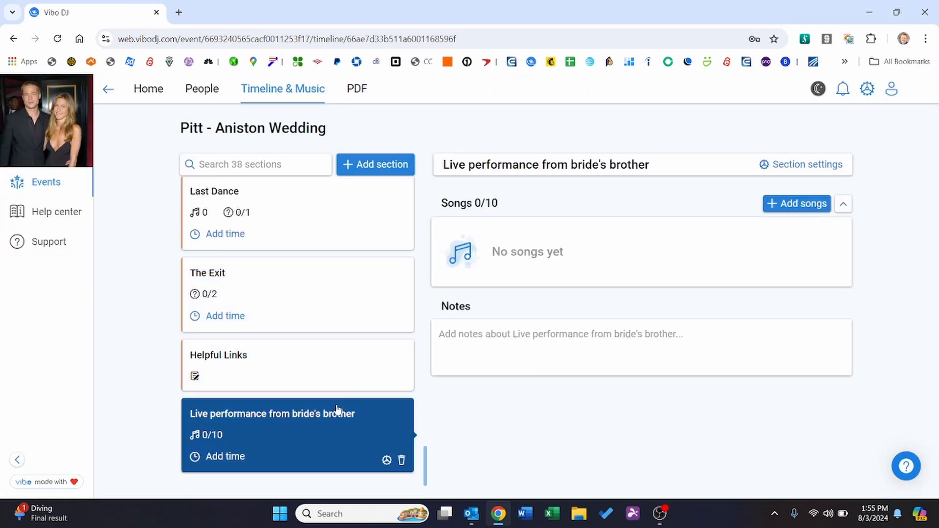
pyautogui.moveTo(291, 448); pyautogui.dragTo(268, 327)
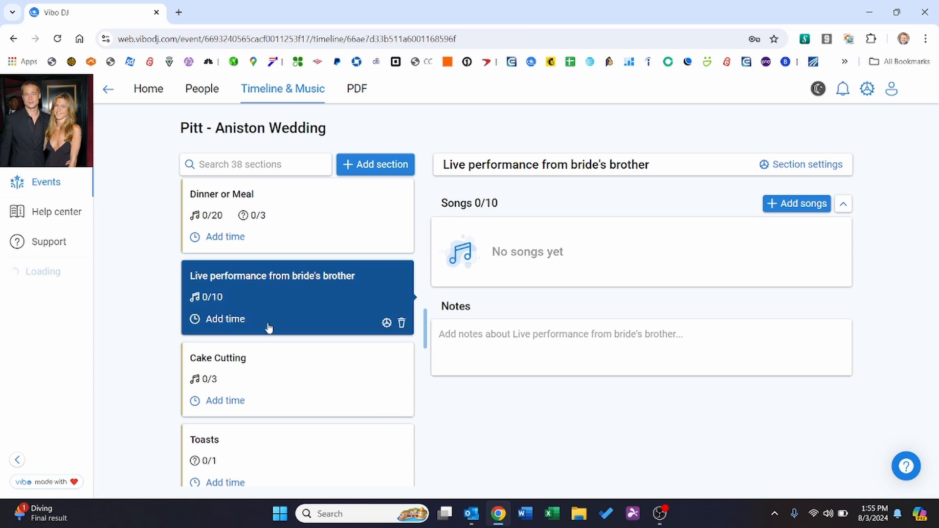
pyautogui.scroll(-1, 293, 343)
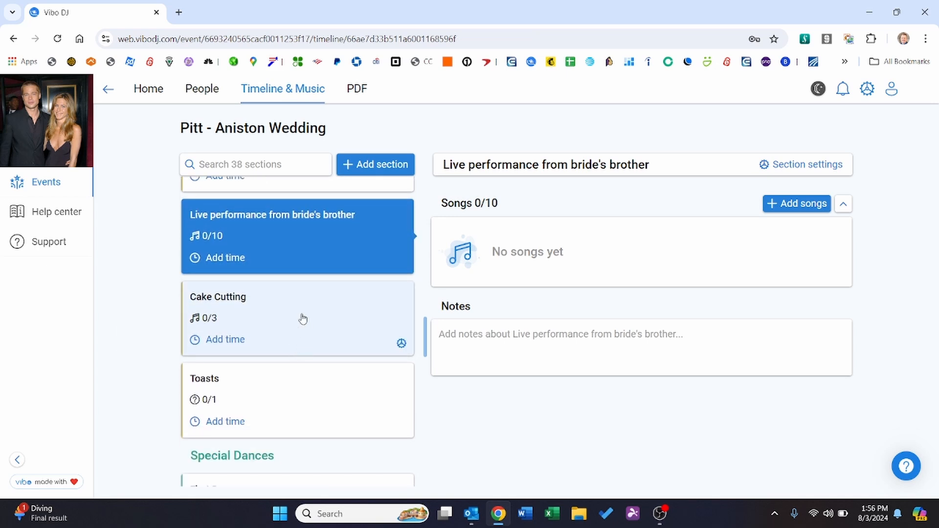
pyautogui.moveTo(297, 361)
pyautogui.click(297, 361)
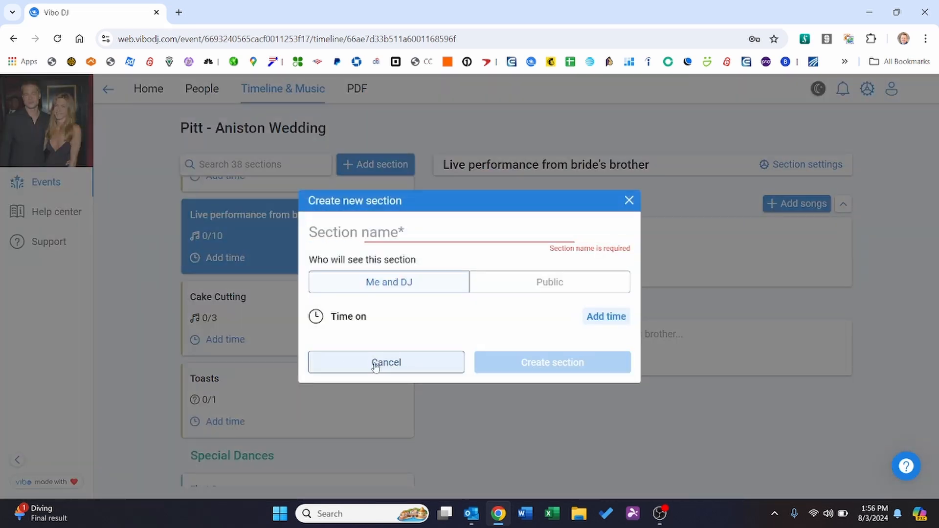
pyautogui.click(375, 364)
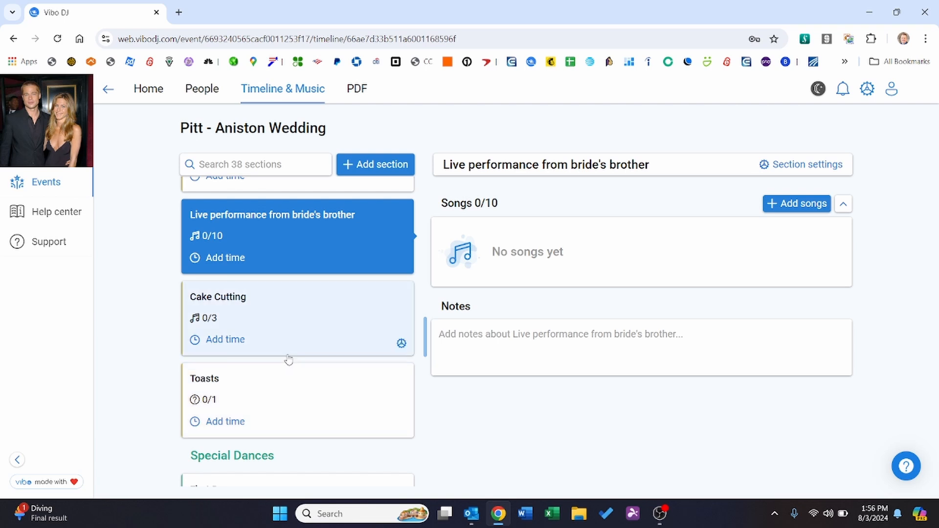
# View the start time choices for the live performance section and the Dinner or Meal section.
pyautogui.moveTo(300, 247); pyautogui.dragTo(288, 271)
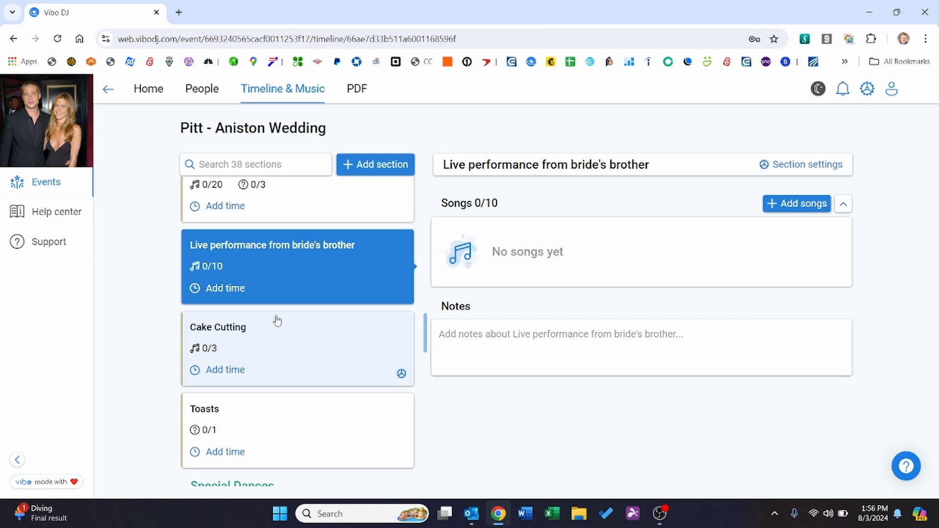
pyautogui.click(232, 289)
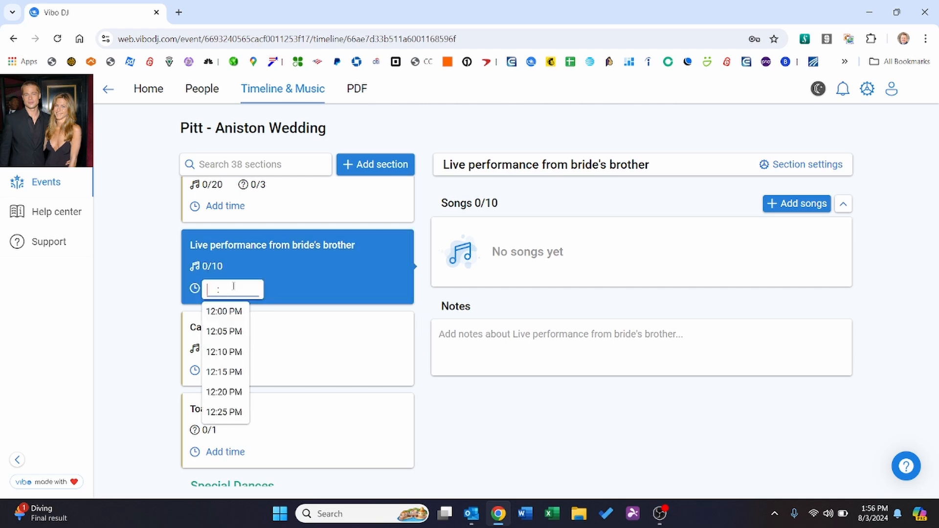
pyautogui.click(225, 206)
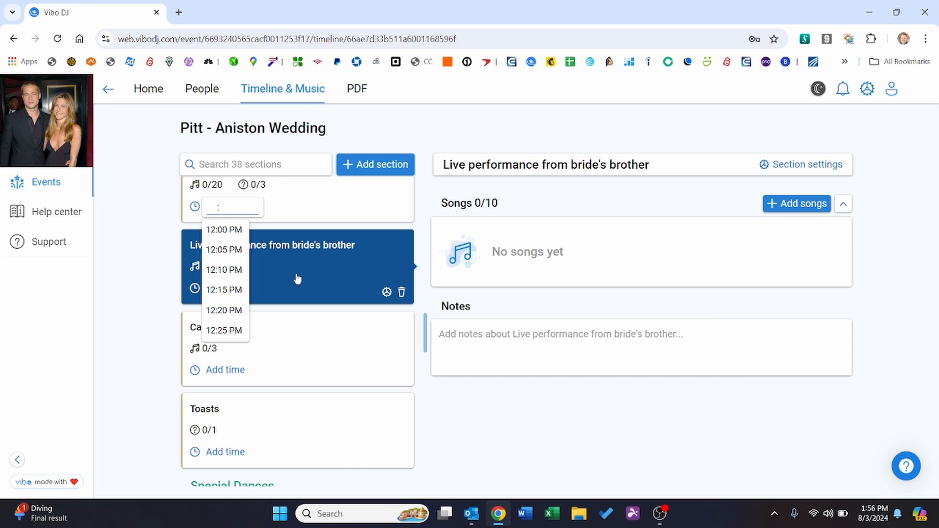
pyautogui.scroll(-1, 298, 279)
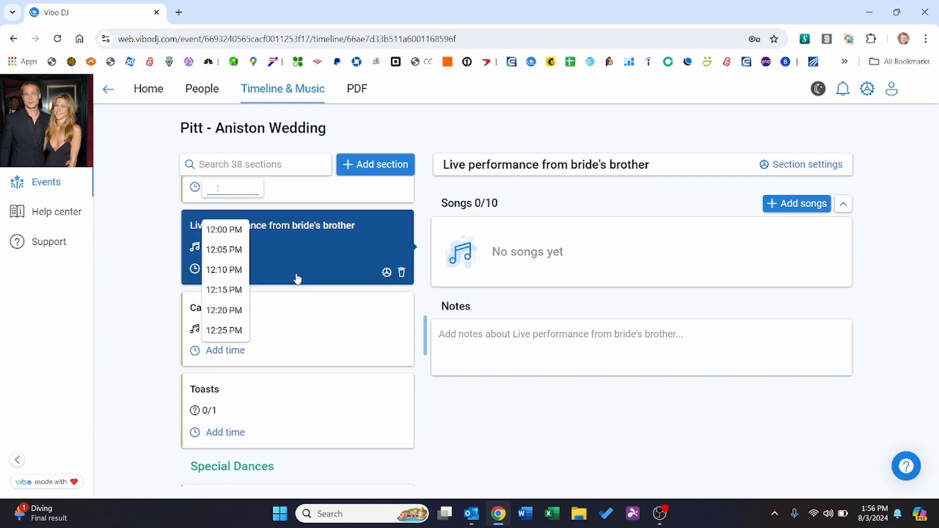
# Open the Dinner or Meal section and read its questions about service type, buffet table announcements and dinner music.
pyautogui.scroll(7, 297, 279)
pyautogui.scroll(-3, 310, 283)
pyautogui.scroll(3, 318, 259)
pyautogui.scroll(-3, 318, 342)
pyautogui.click(320, 371)
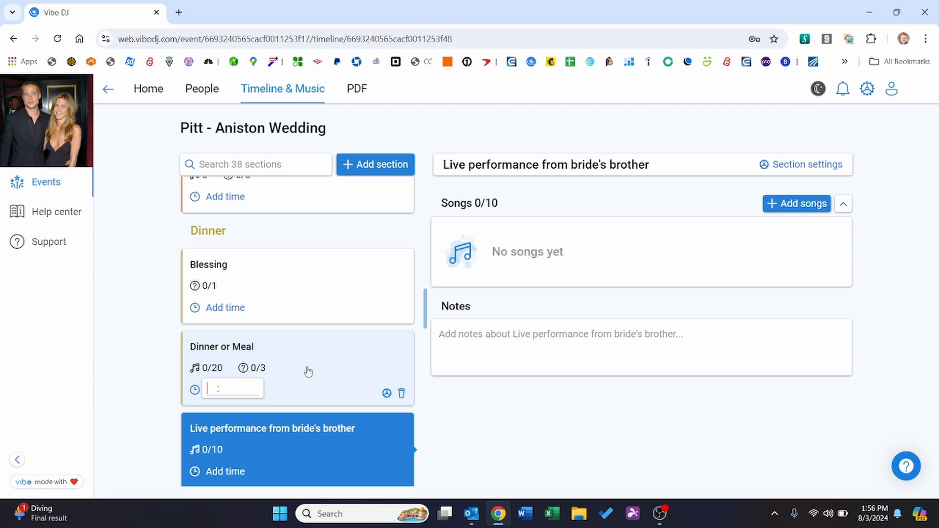
pyautogui.scroll(-1, 655, 323)
pyautogui.scroll(-3, 656, 323)
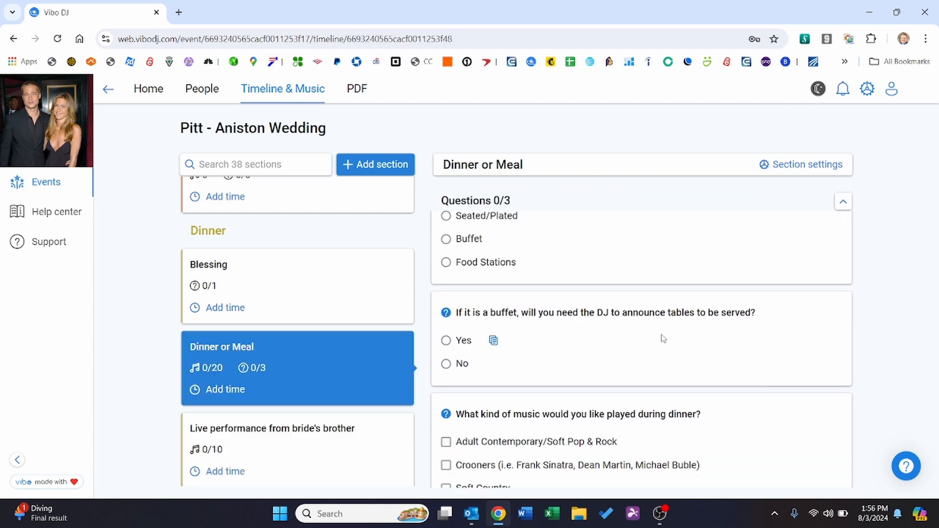
pyautogui.scroll(-1, 662, 339)
pyautogui.scroll(-1, 660, 342)
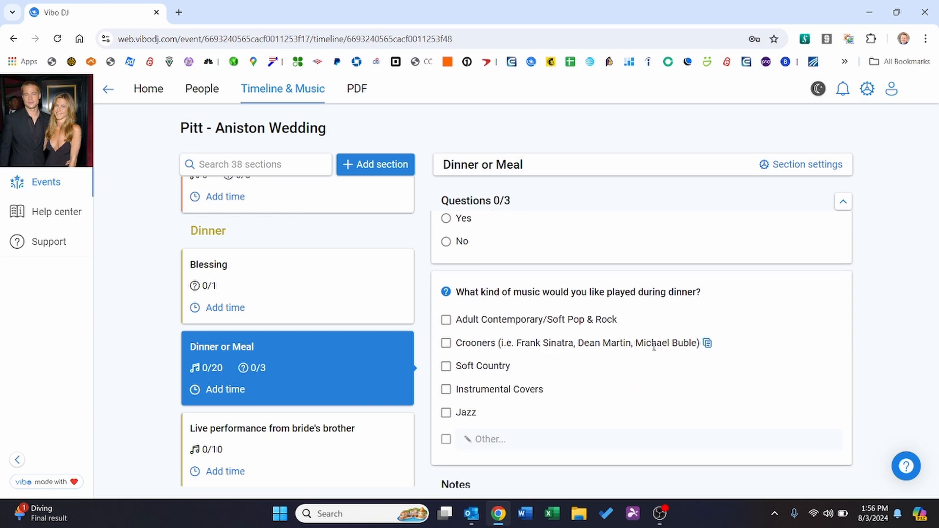
pyautogui.scroll(-1, 652, 346)
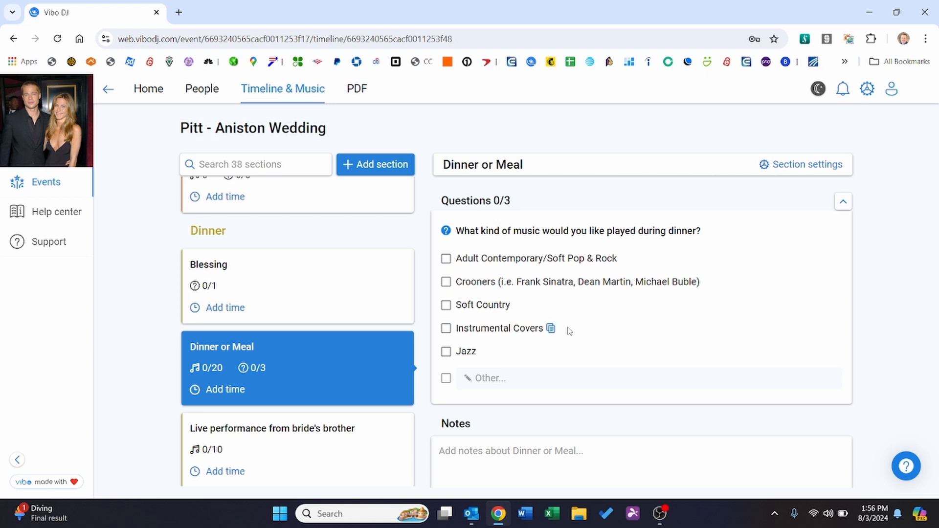
# Open the Open Dancing section and read its questions about line dances, guest requests and music categories.
pyautogui.scroll(-10, 372, 387)
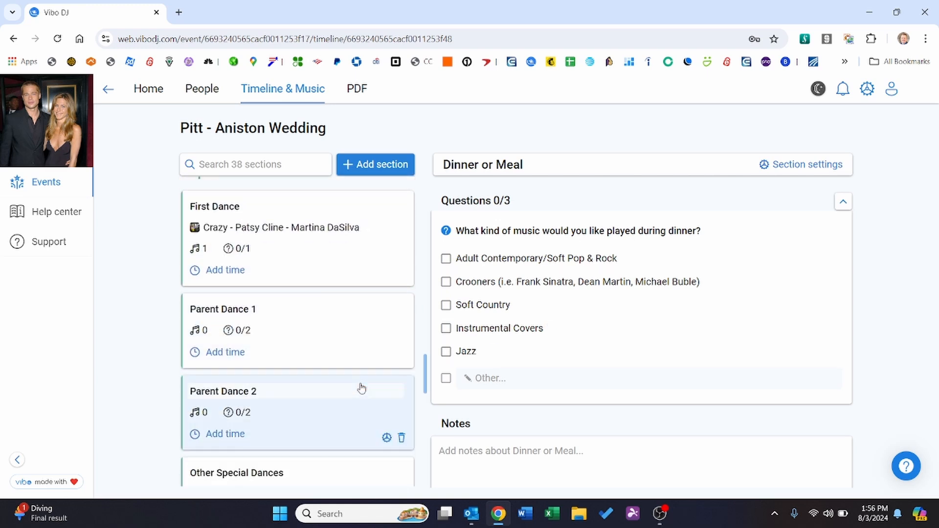
pyautogui.scroll(-10, 361, 383)
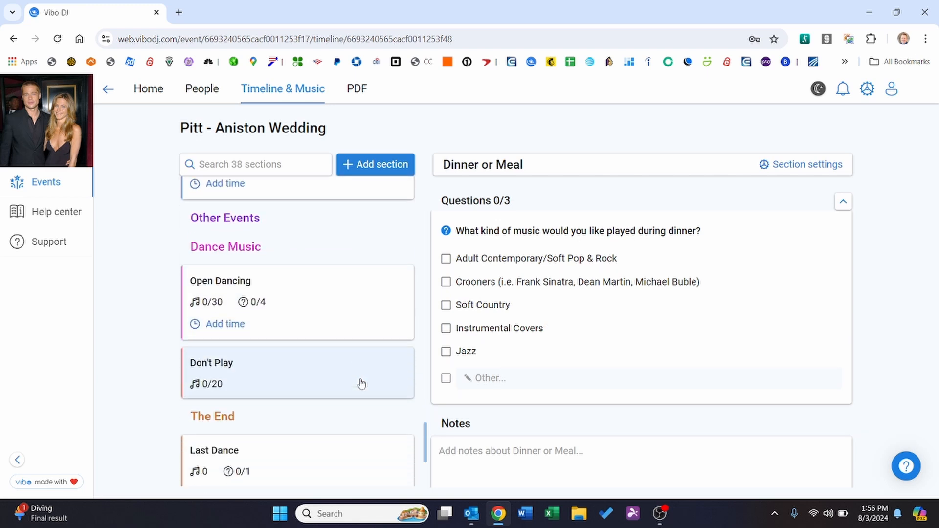
pyautogui.click(314, 294)
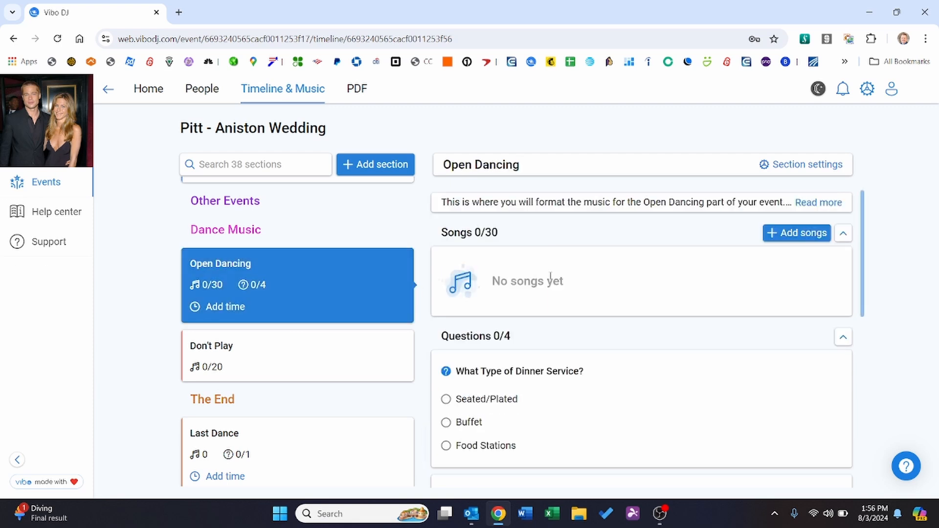
pyautogui.scroll(-1, 590, 287)
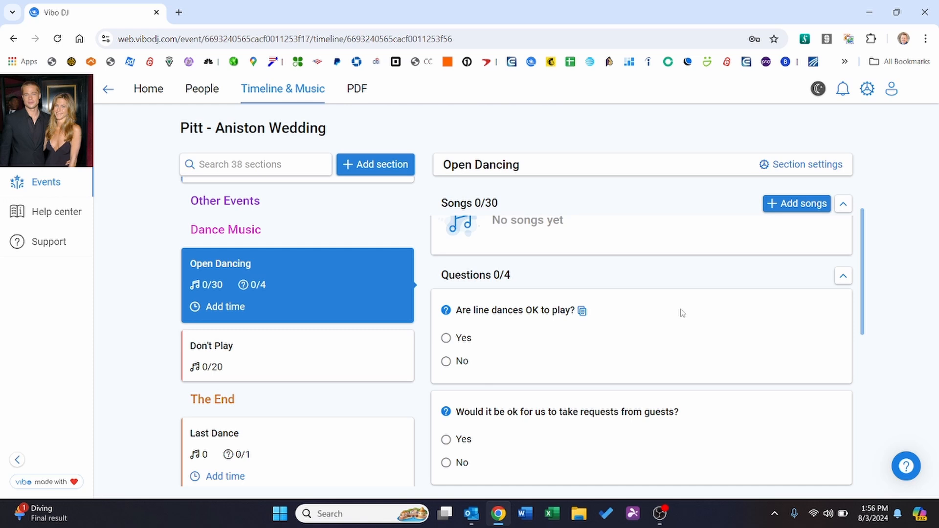
pyautogui.scroll(-1, 683, 313)
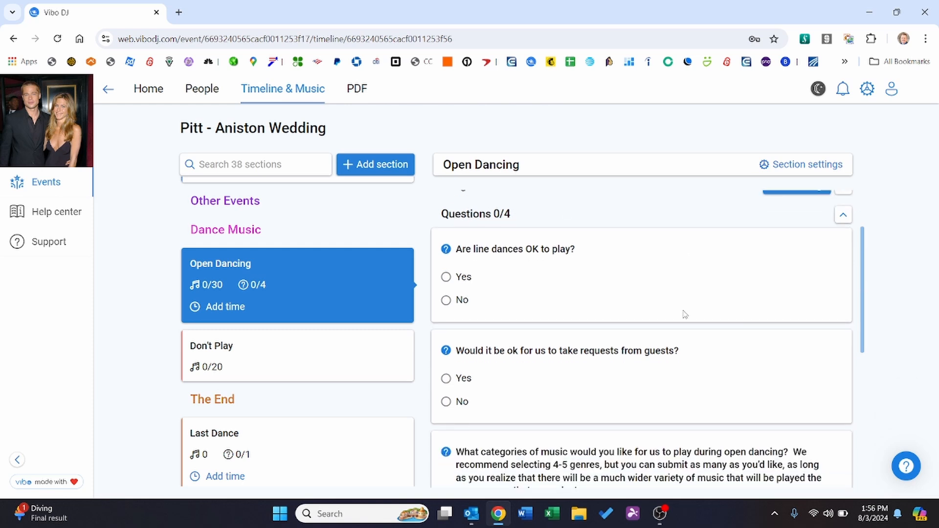
pyautogui.scroll(-7, 636, 342)
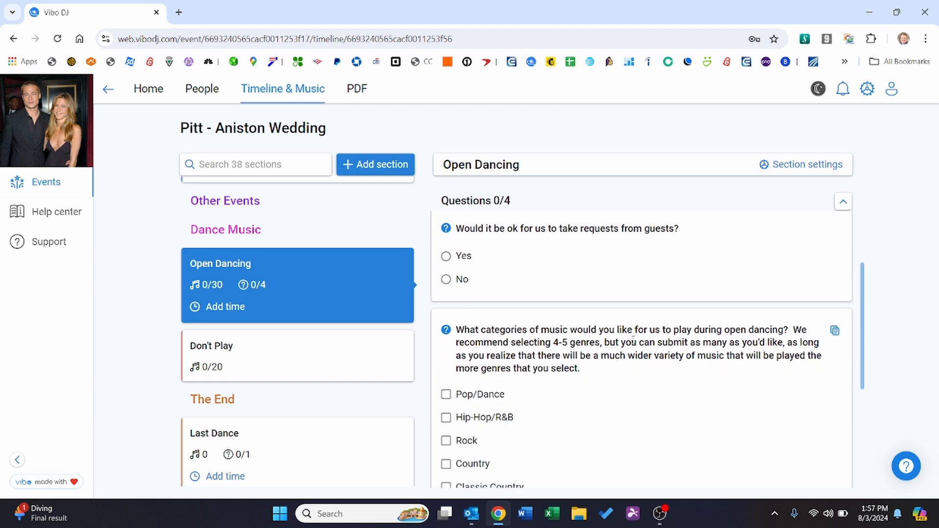
# Add the note "Please start the song at :38." to the Parent Dance 1 section and save it.
pyautogui.scroll(3, 592, 358)
pyautogui.scroll(6, 395, 349)
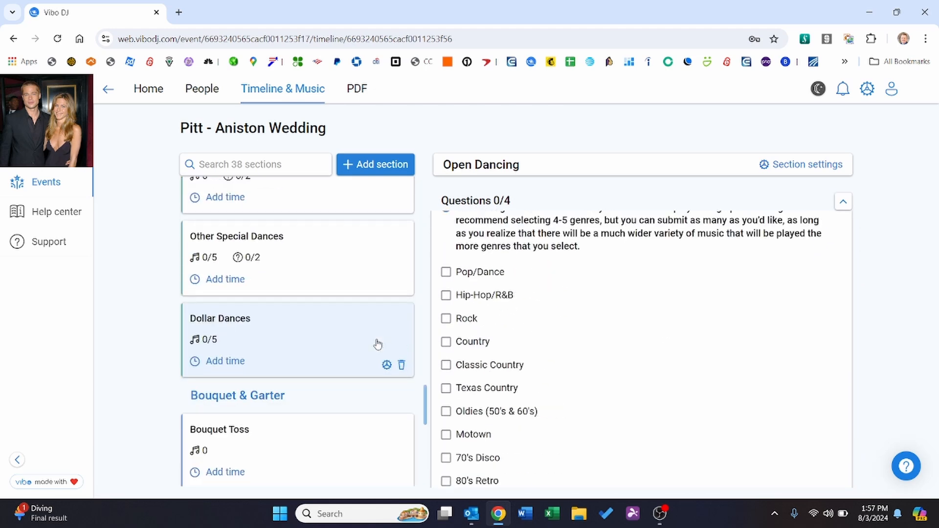
pyautogui.scroll(1, 376, 344)
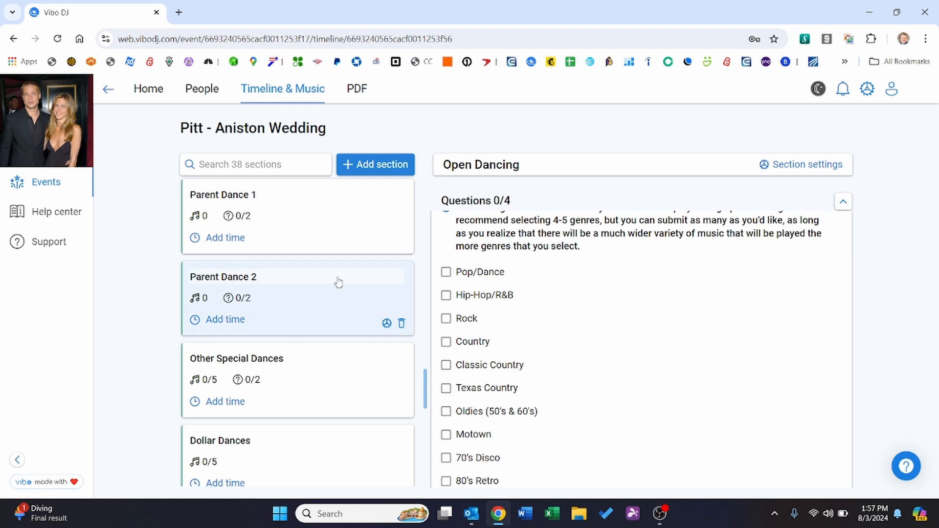
pyautogui.click(302, 224)
pyautogui.scroll(-2, 538, 376)
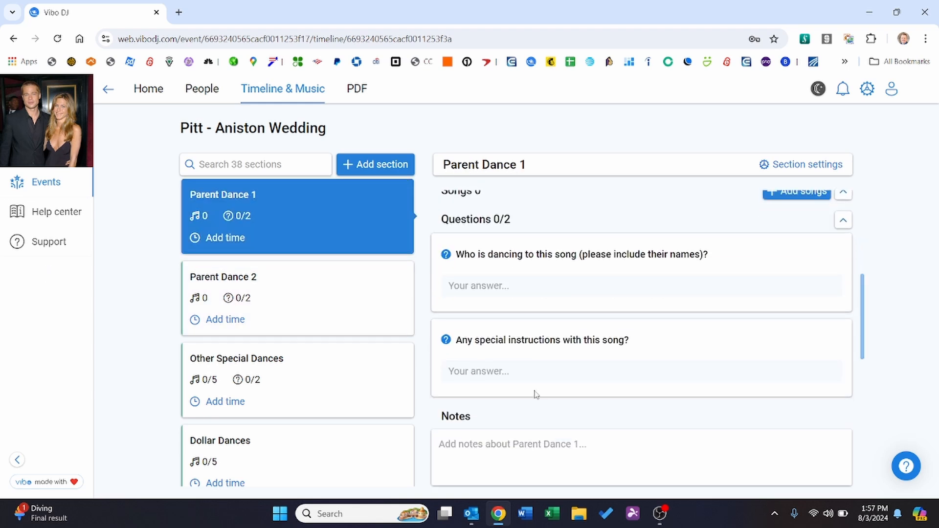
pyautogui.click(482, 447)
pyautogui.write('Please start')
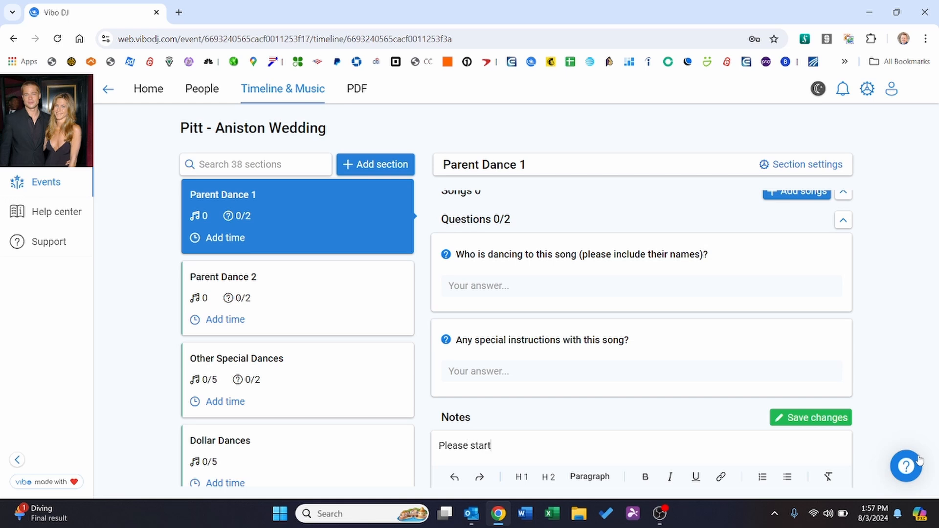
pyautogui.write(' the song at :38.')
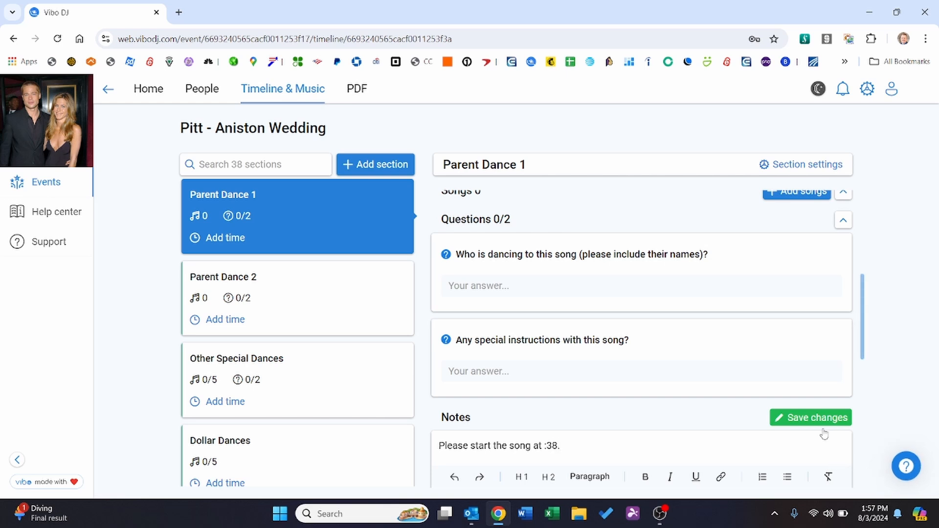
pyautogui.click(812, 417)
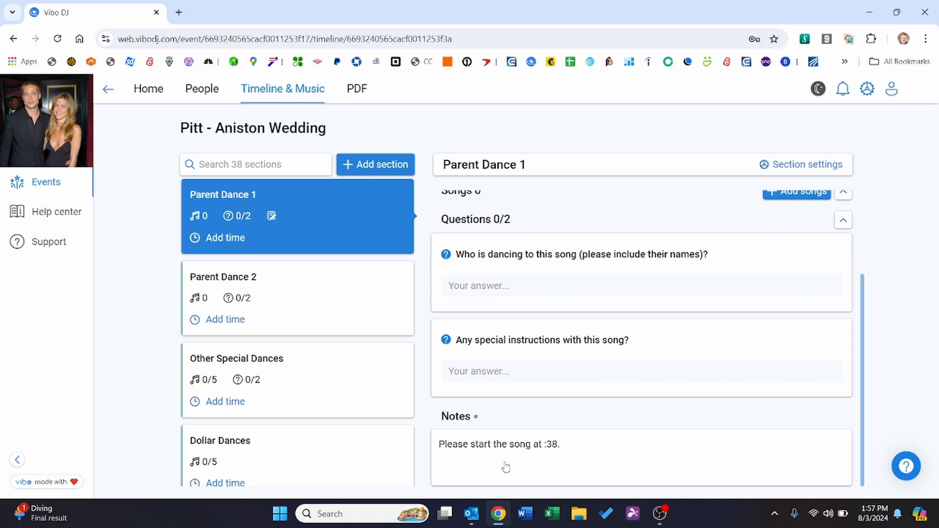
# Add "Sugar" by Maroon 5 to the Cake Cutting section from its Cake Cutting song ideas.
pyautogui.scroll(3, 339, 287)
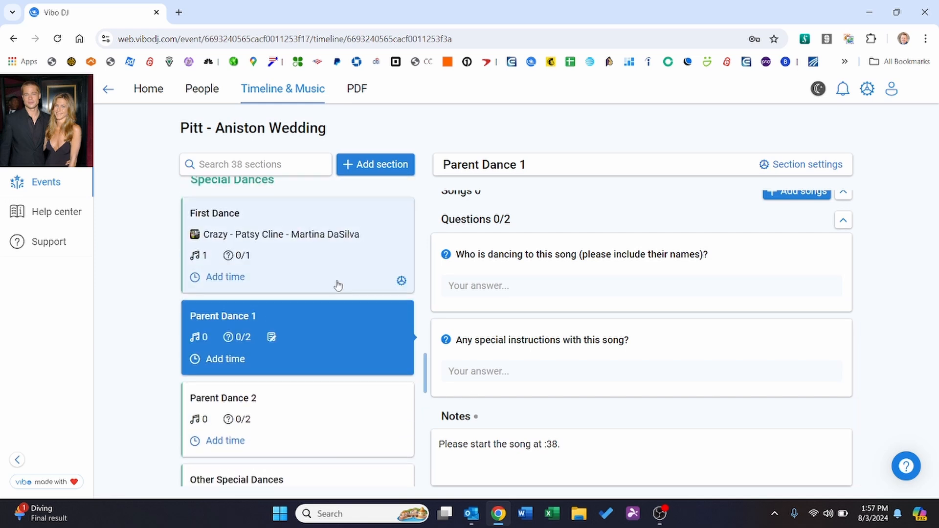
pyautogui.scroll(-5, 338, 286)
pyautogui.scroll(-6, 338, 287)
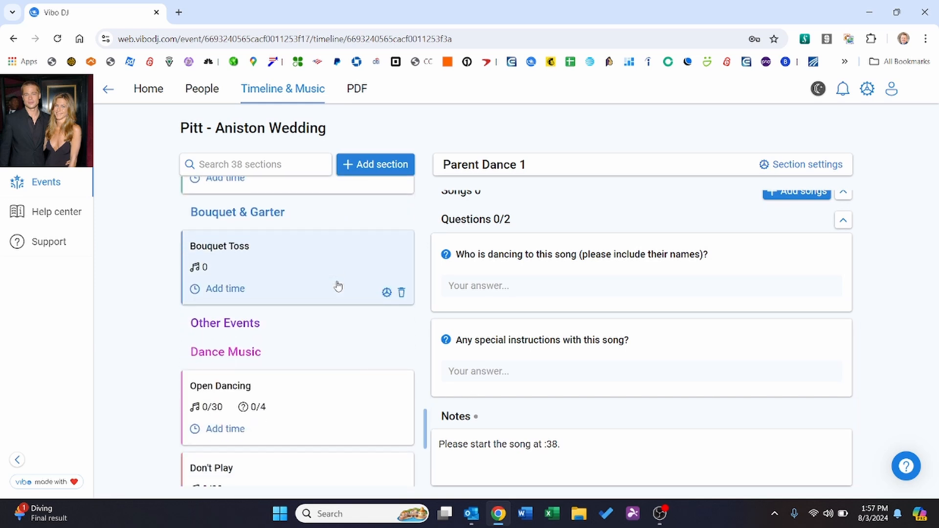
pyautogui.scroll(-2, 338, 289)
pyautogui.scroll(9, 336, 290)
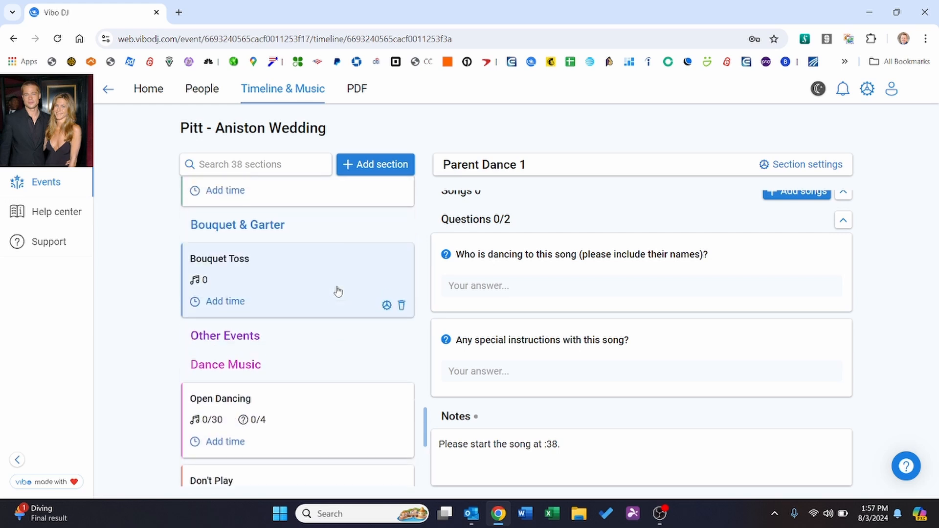
pyautogui.scroll(8, 336, 290)
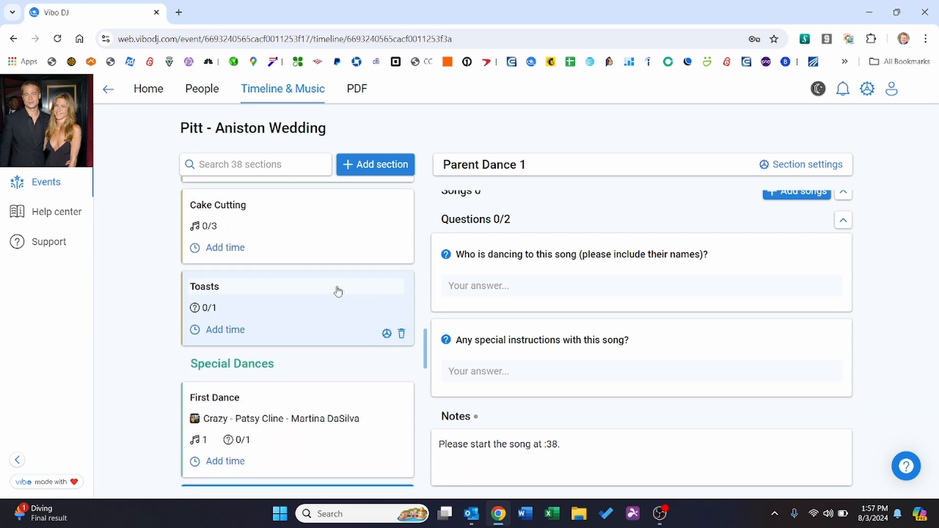
pyautogui.click(298, 360)
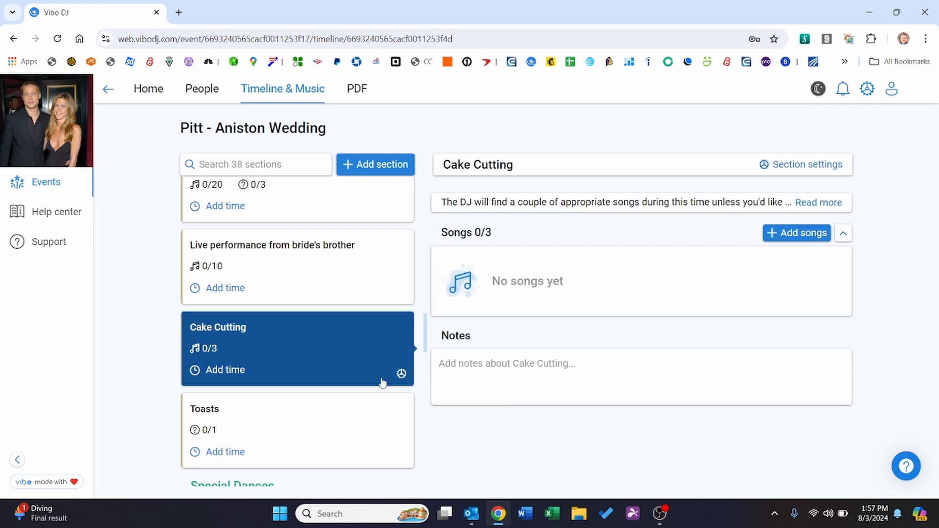
pyautogui.click(798, 235)
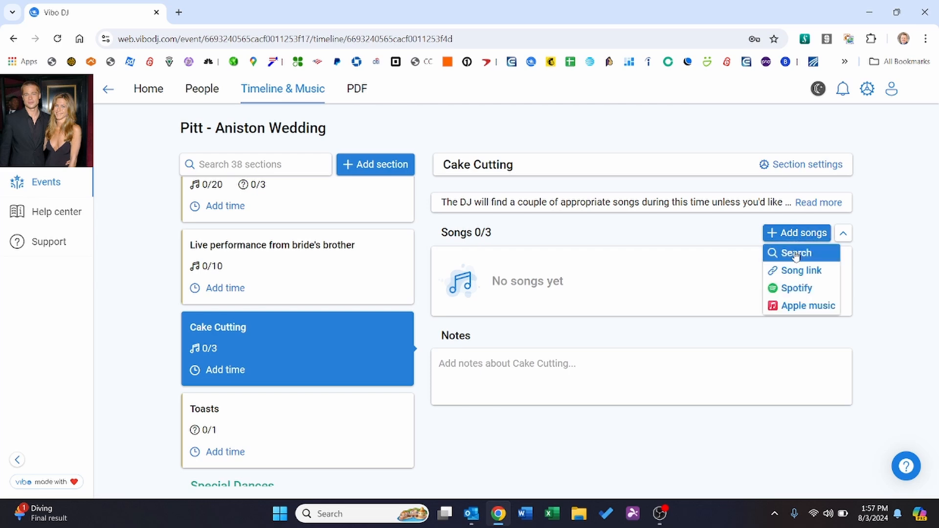
pyautogui.click(795, 254)
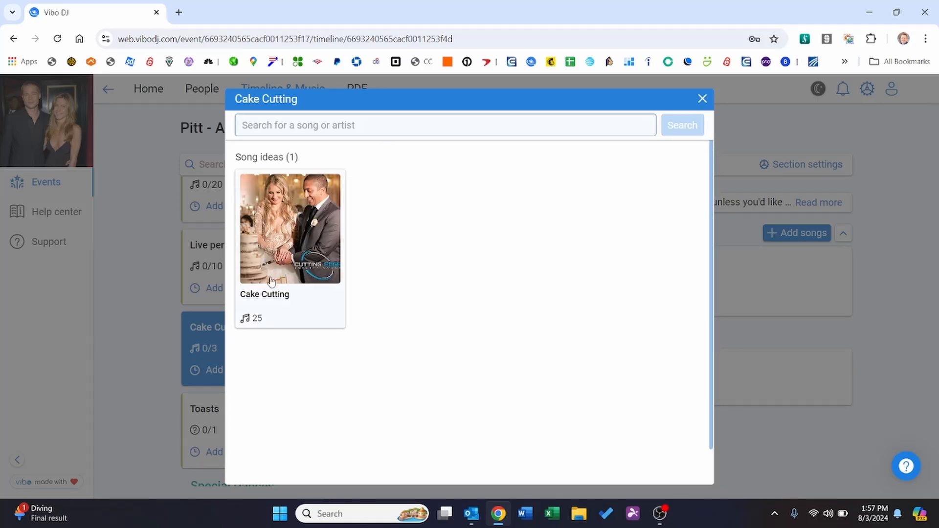
pyautogui.click(262, 250)
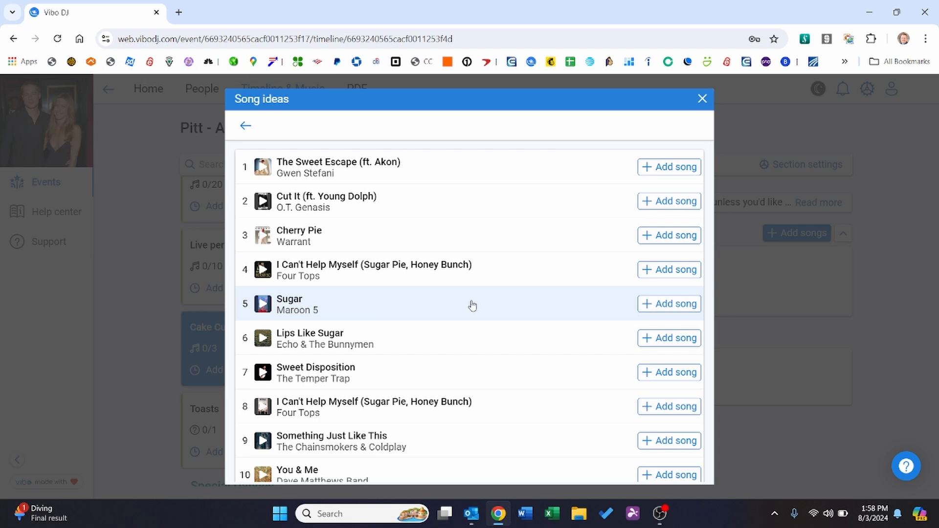
pyautogui.click(670, 304)
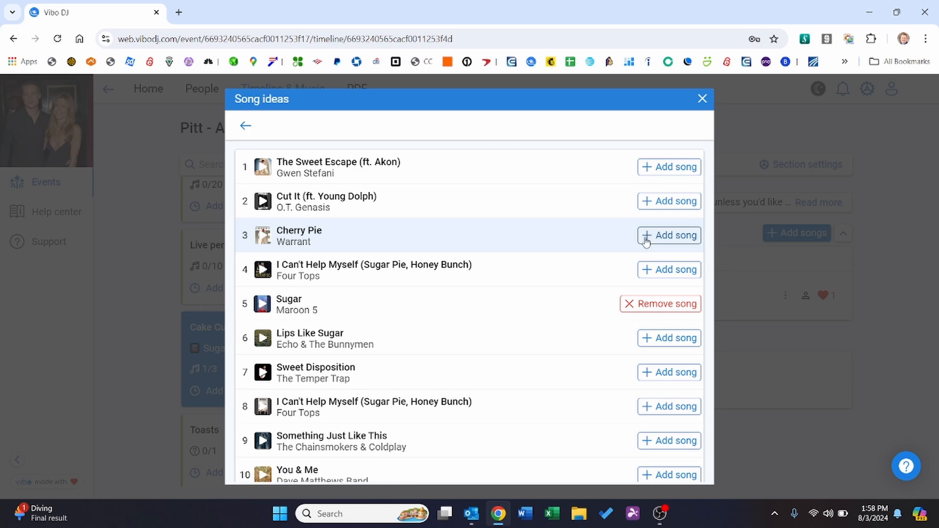
pyautogui.click(702, 103)
pyautogui.click(702, 101)
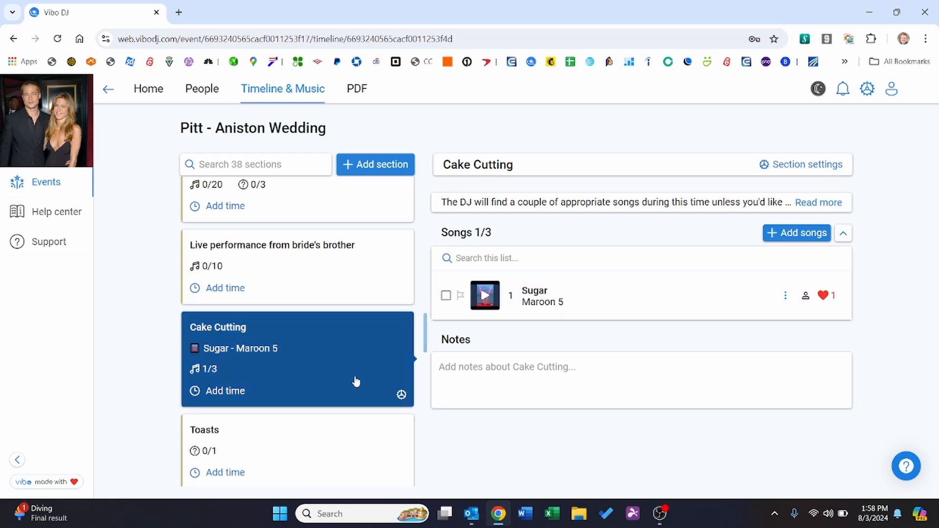
# Start a song search for the Open Dancing section with "Can't Stop the feeling justin timberlake".
pyautogui.scroll(-8, 313, 373)
pyautogui.scroll(-2, 312, 373)
pyautogui.scroll(6, 313, 373)
pyautogui.scroll(1, 313, 372)
pyautogui.scroll(-4, 312, 377)
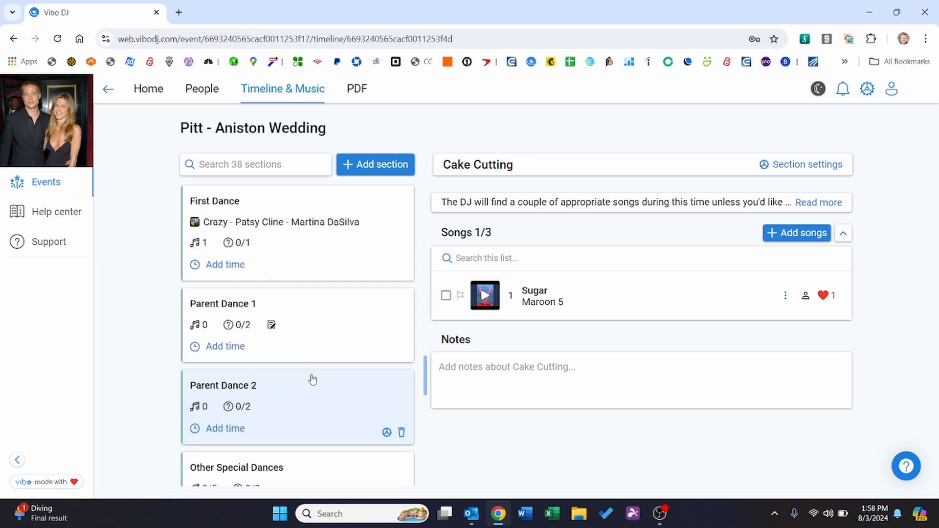
pyautogui.scroll(-4, 314, 379)
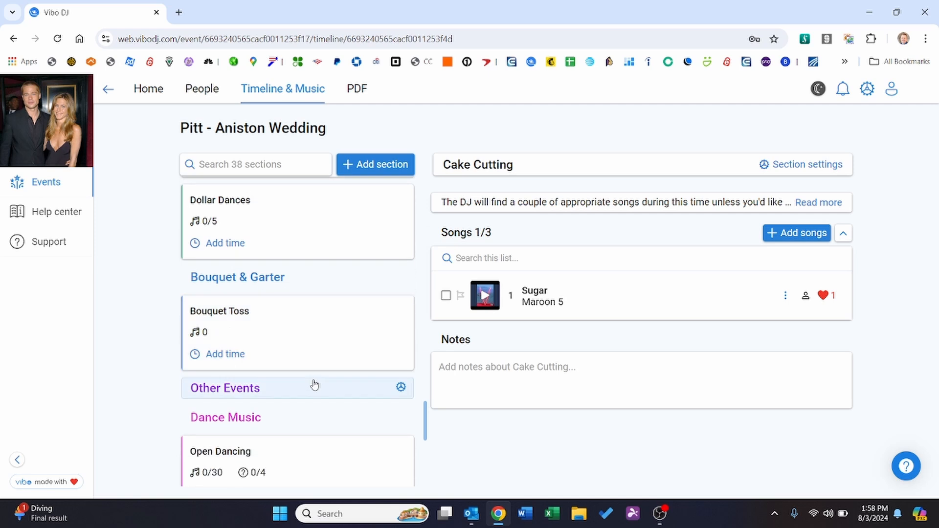
pyautogui.scroll(-2, 314, 370)
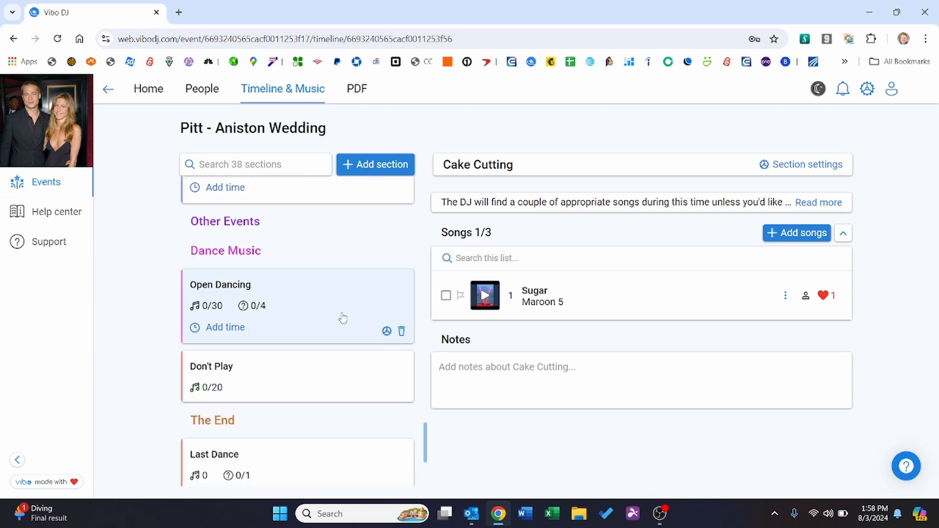
pyautogui.click(314, 318)
pyautogui.click(797, 234)
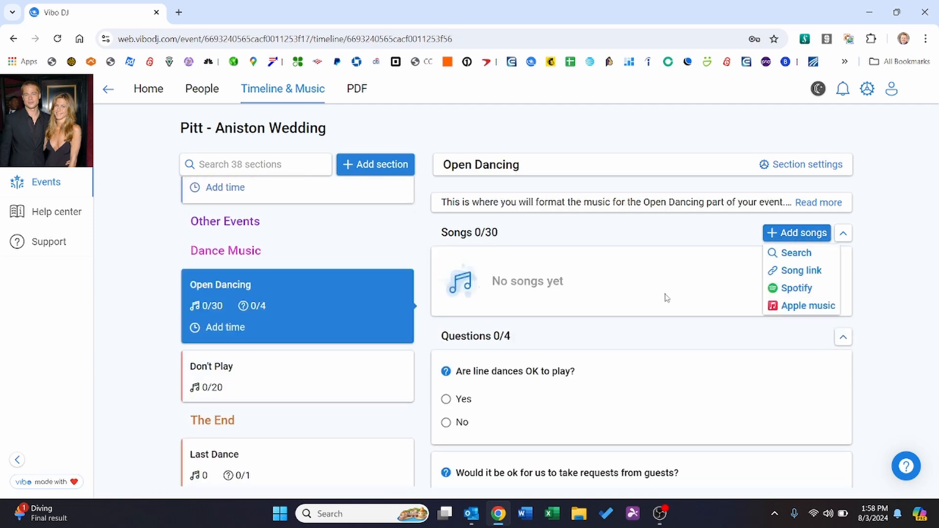
pyautogui.click(791, 255)
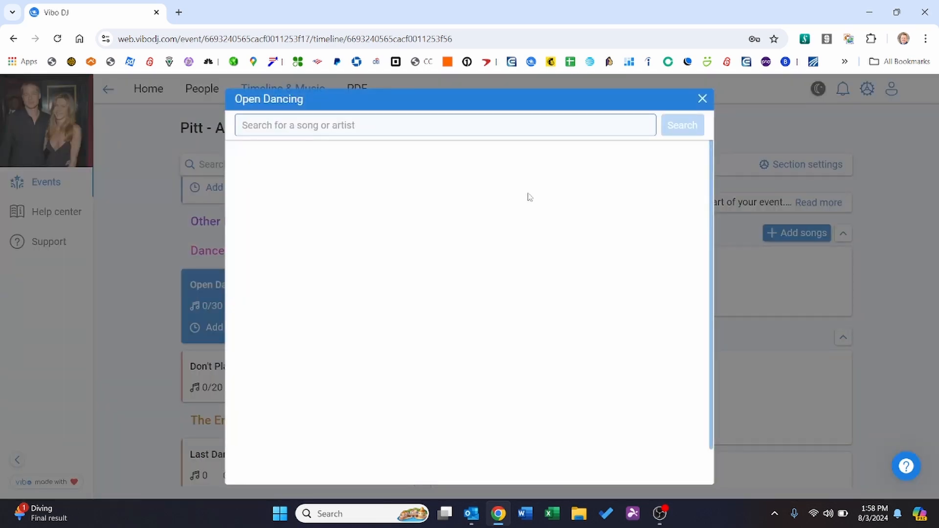
pyautogui.write('C')
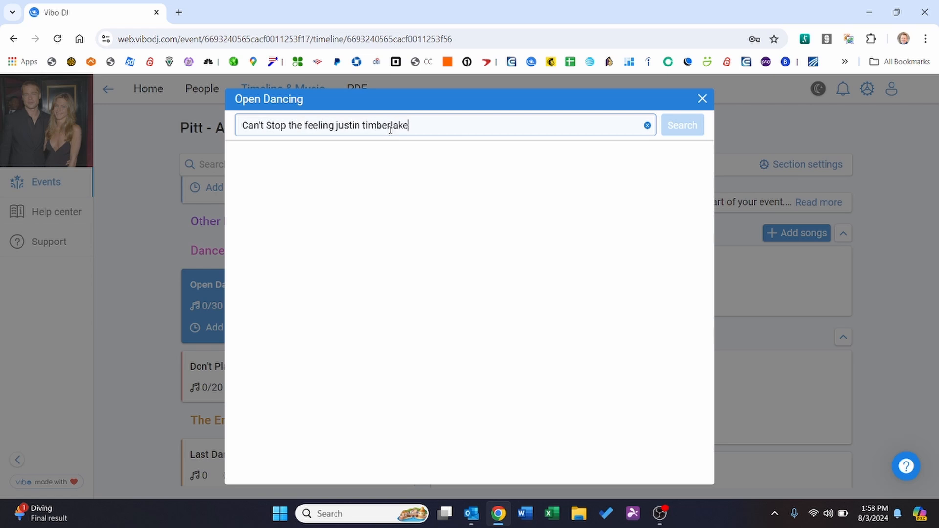
# Look up the suggested song matches and add "CAN'T STOP THE FEELING!" by Justin Timberlake to Open Dancing.
pyautogui.click(380, 180)
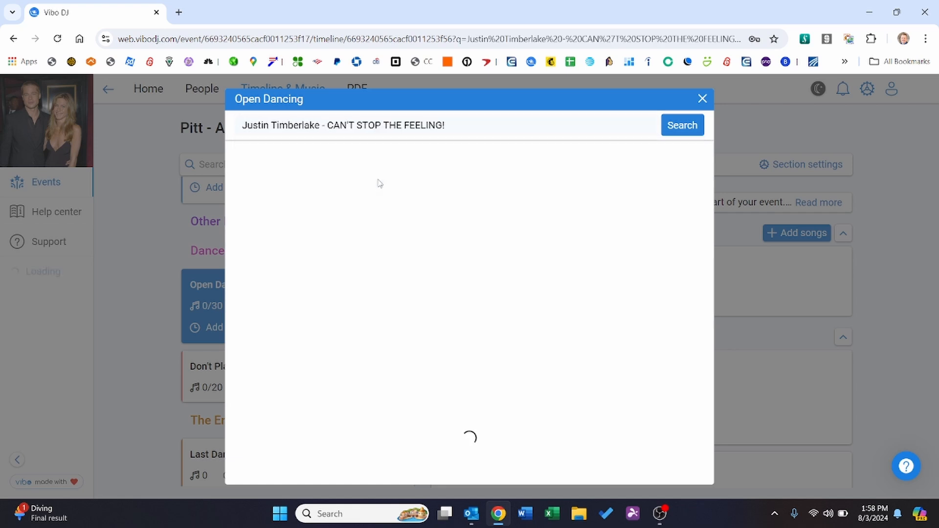
pyautogui.click(453, 123)
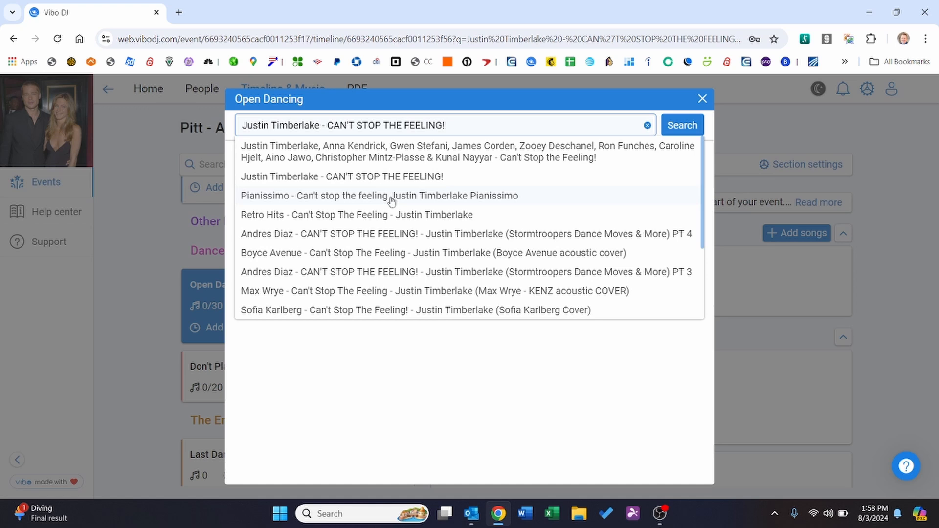
pyautogui.click(389, 214)
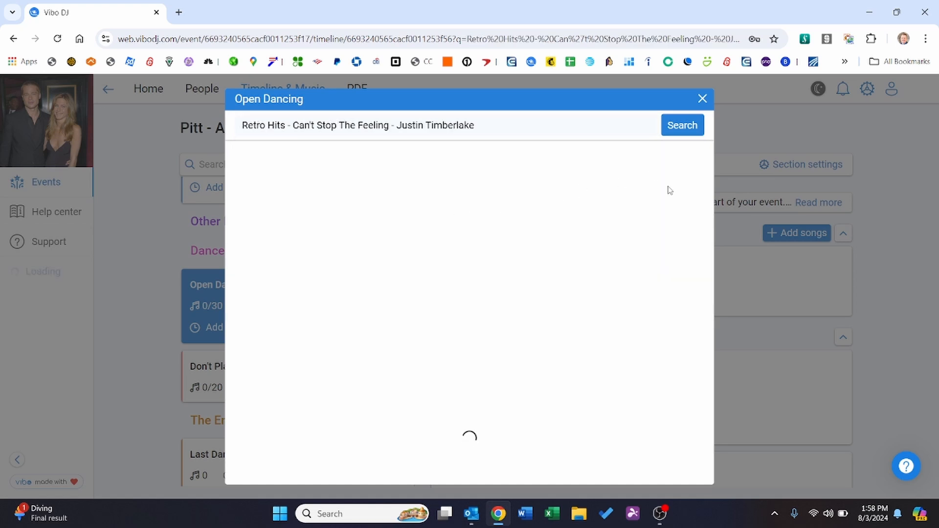
pyautogui.click(675, 202)
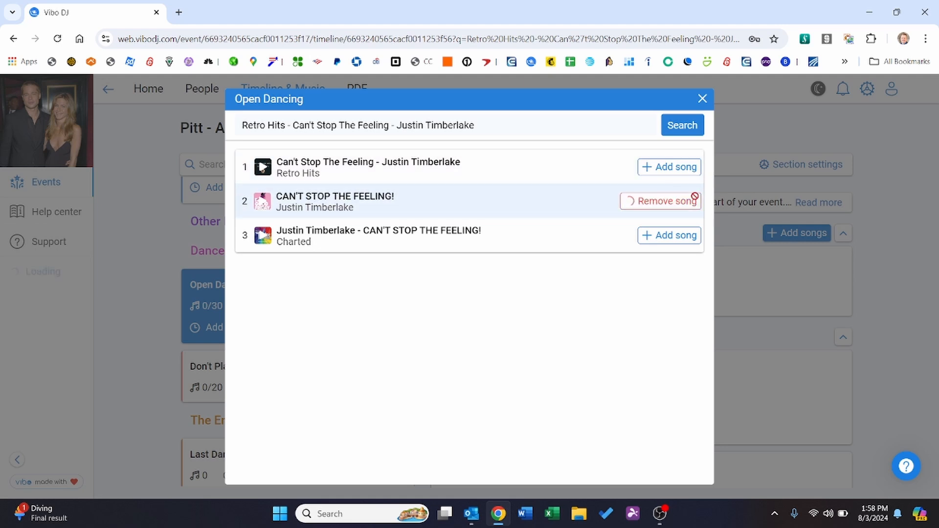
pyautogui.click(703, 99)
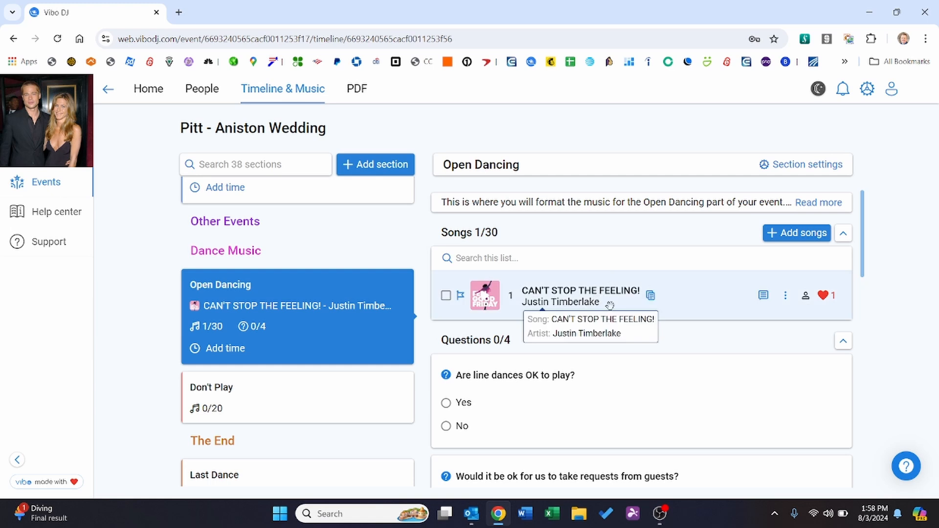
# Mark "CAN'T STOP THE FEELING!" in the Open Dancing section as Must play.
pyautogui.moveTo(351, 372)
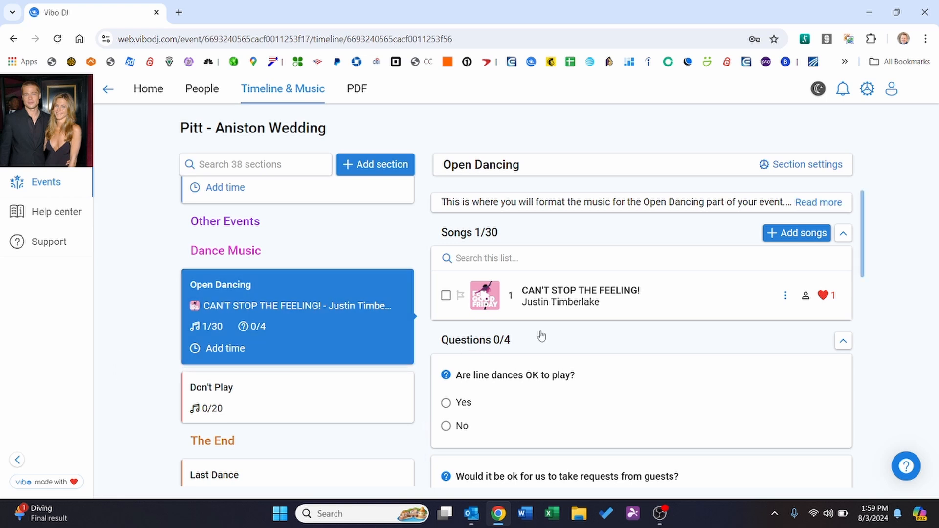
pyautogui.click(785, 296)
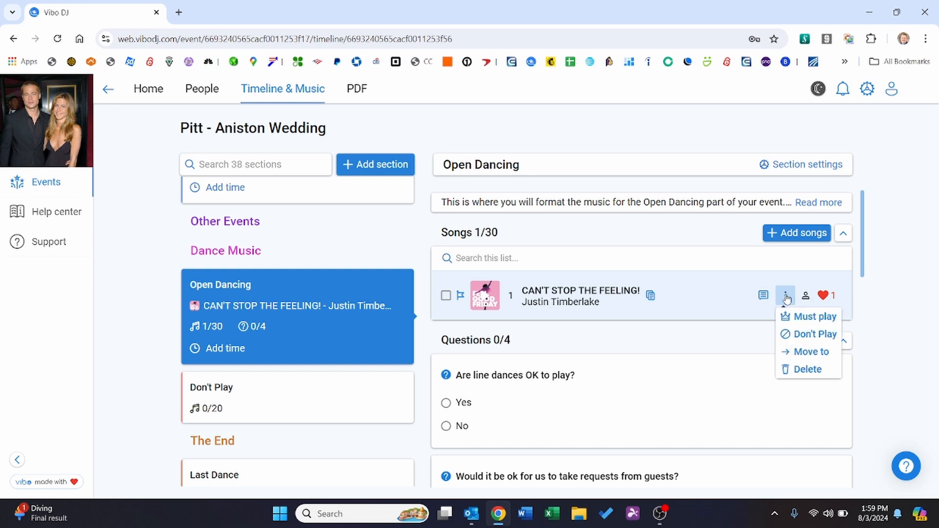
pyautogui.click(806, 317)
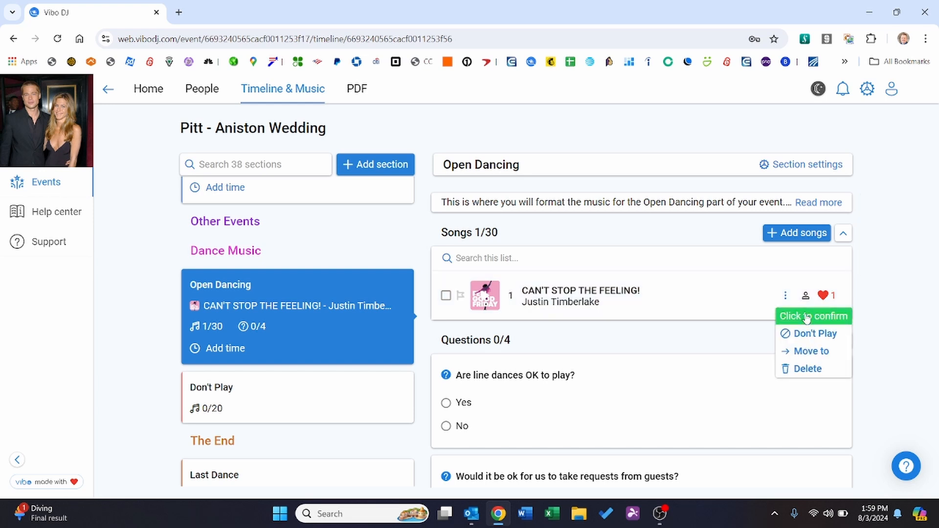
pyautogui.click(800, 317)
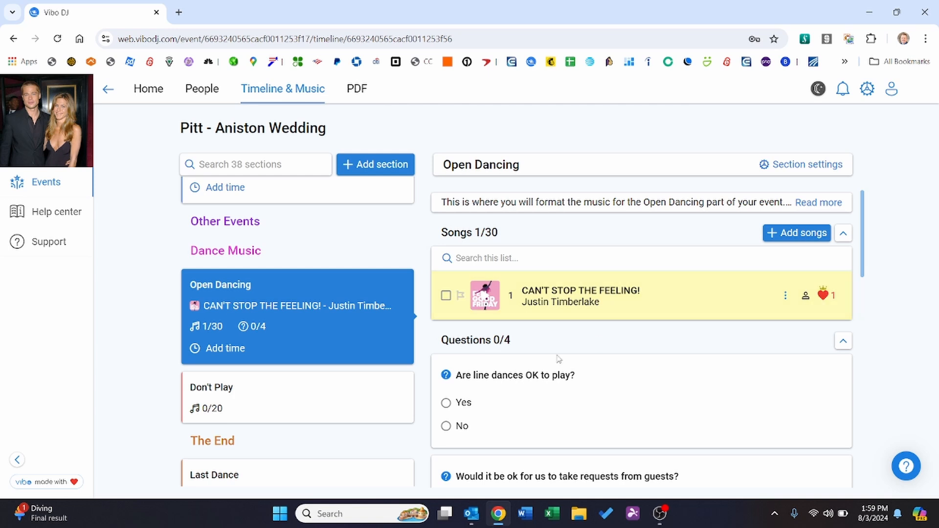
# Review the timeline sections from Open Dancing back up to Dinner or Meal and Blessing.
pyautogui.scroll(2, 299, 367)
pyautogui.scroll(1, 303, 362)
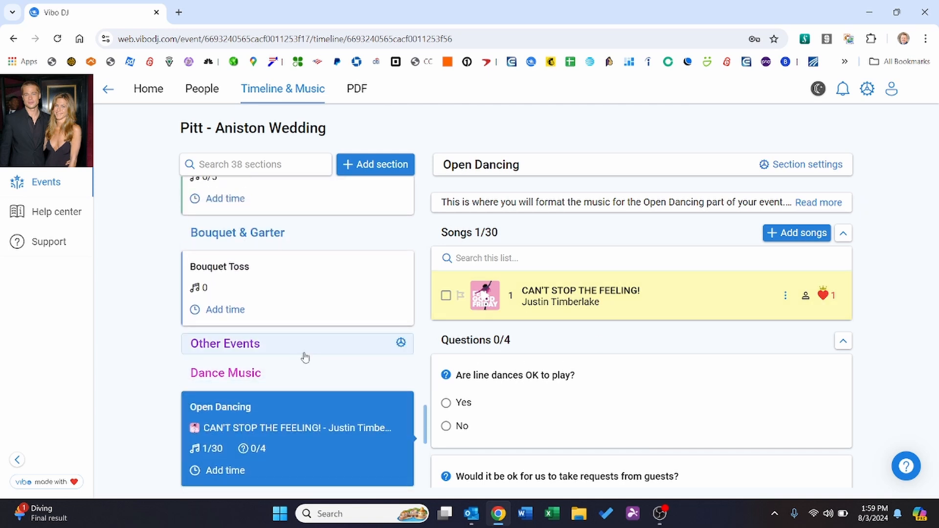
pyautogui.scroll(2, 306, 352)
pyautogui.scroll(10, 307, 347)
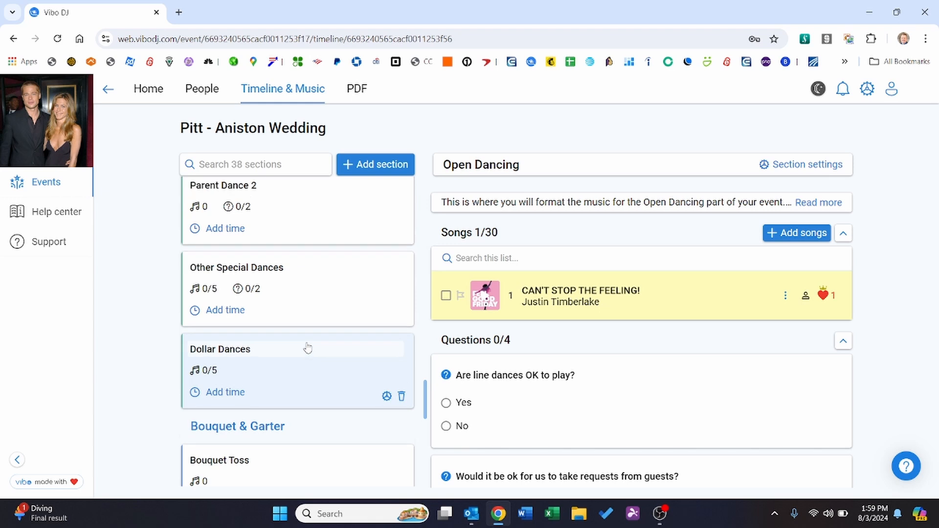
pyautogui.scroll(3, 307, 347)
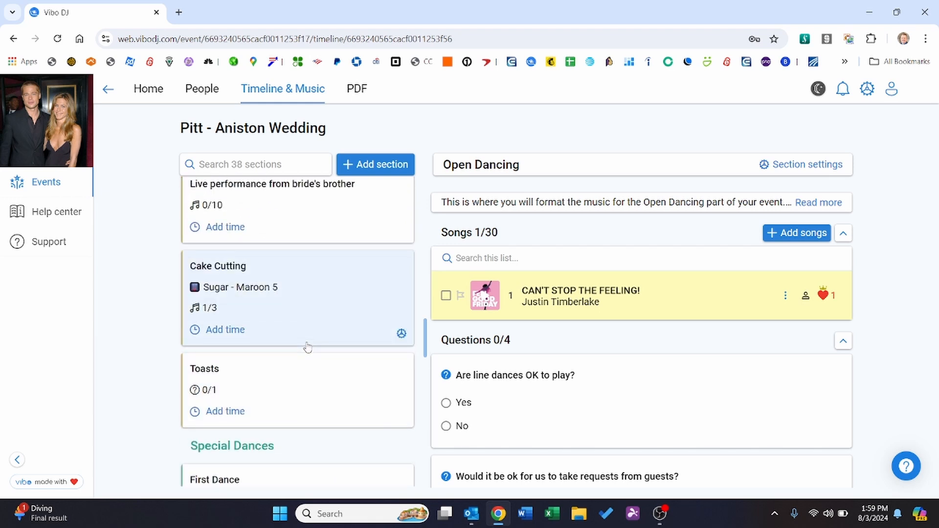
pyautogui.scroll(2, 307, 347)
pyautogui.scroll(1, 307, 348)
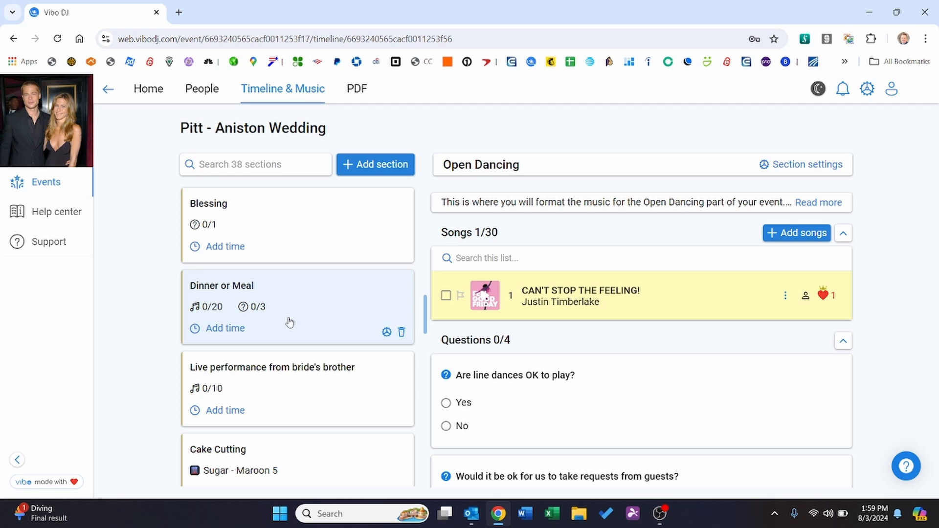
# Review the timeline sections down to Open Dancing and read its questions on requests, music categories and genre mix.
pyautogui.scroll(-10, 290, 322)
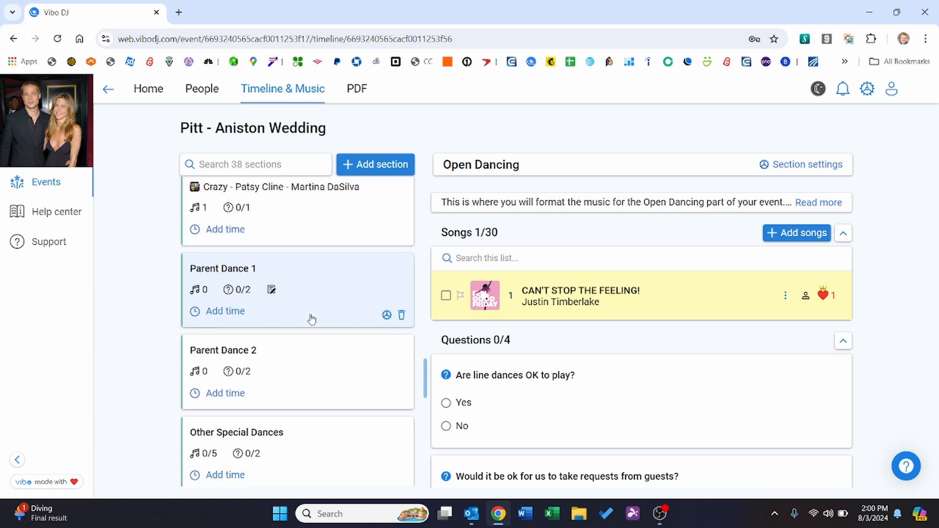
pyautogui.scroll(-8, 311, 319)
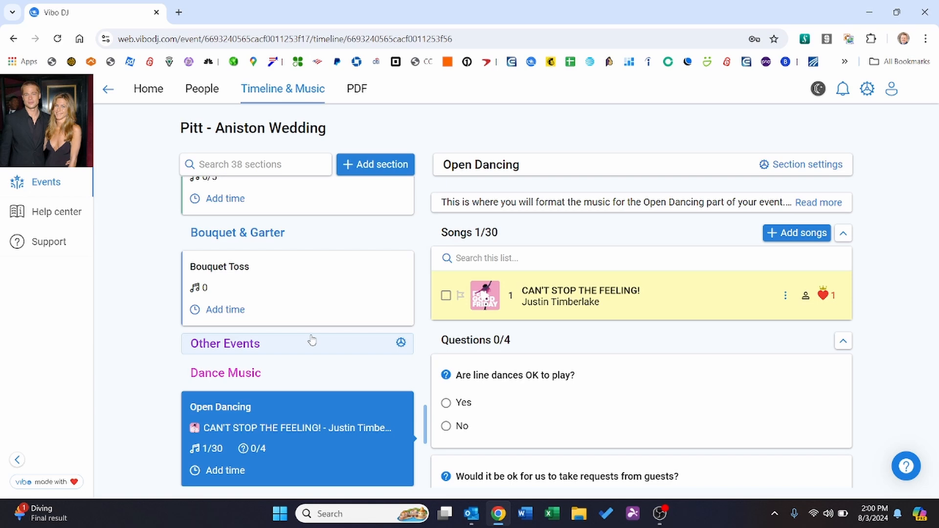
pyautogui.scroll(-3, 312, 341)
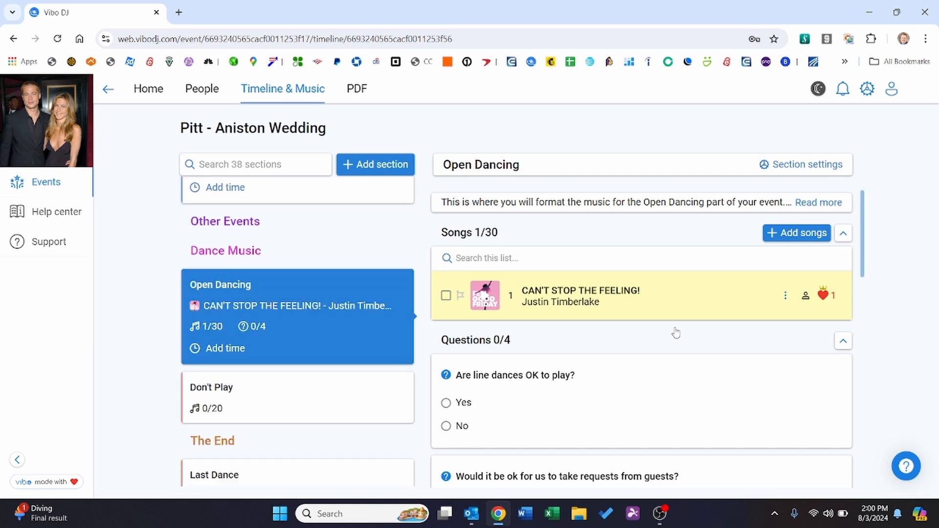
pyautogui.scroll(-5, 731, 329)
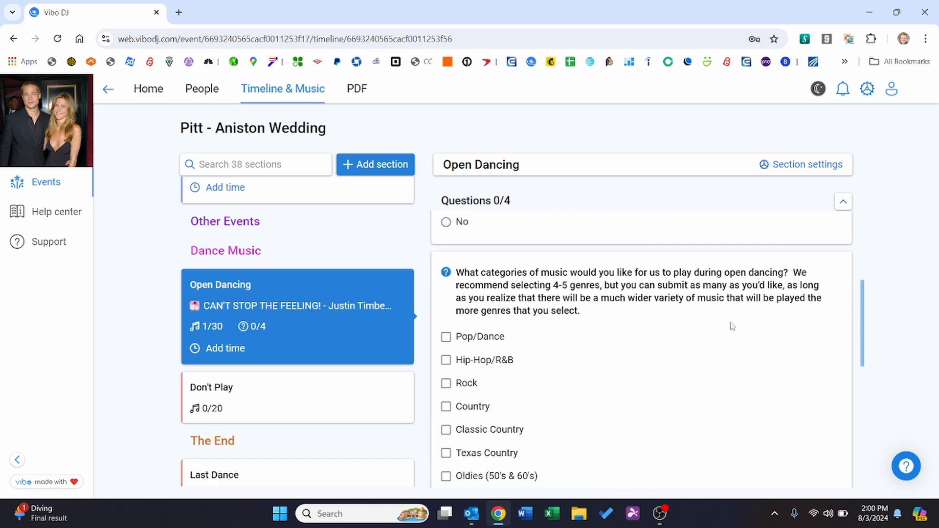
pyautogui.scroll(1, 732, 326)
pyautogui.scroll(-1, 652, 340)
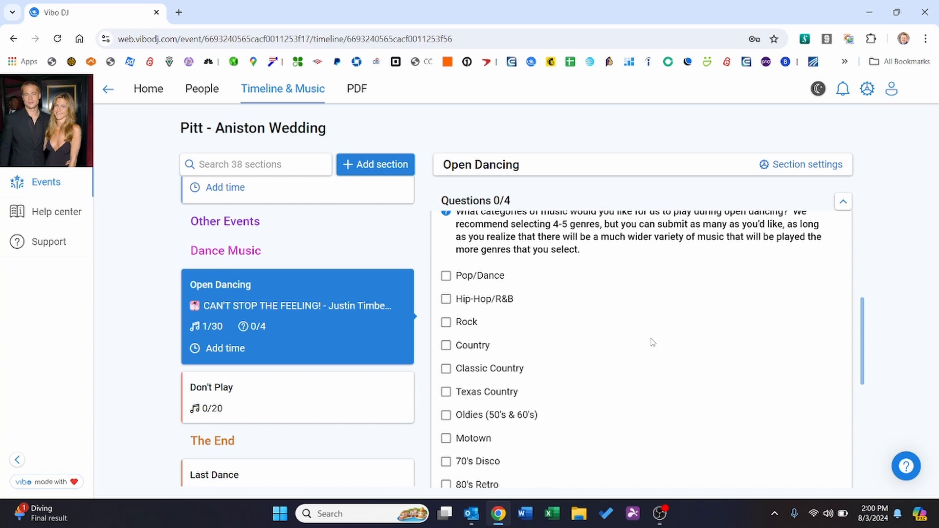
pyautogui.scroll(-1, 652, 342)
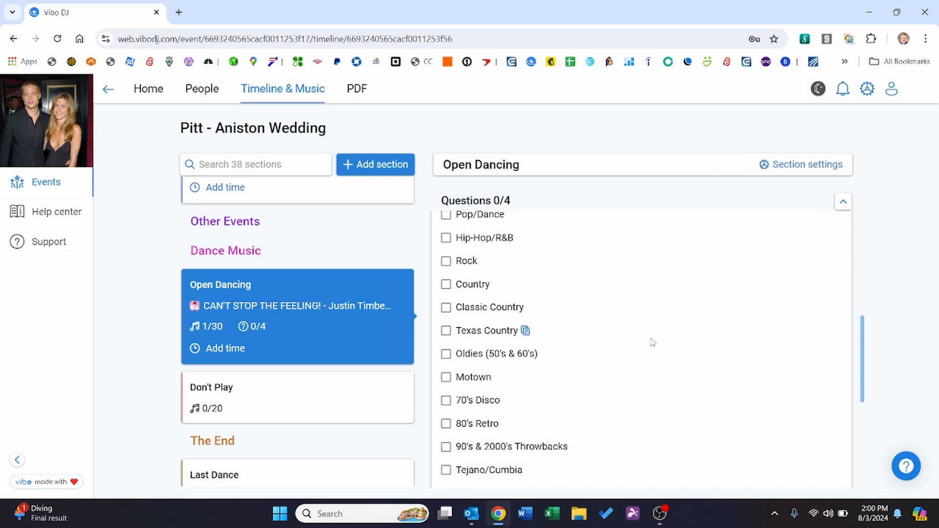
pyautogui.scroll(-4, 652, 342)
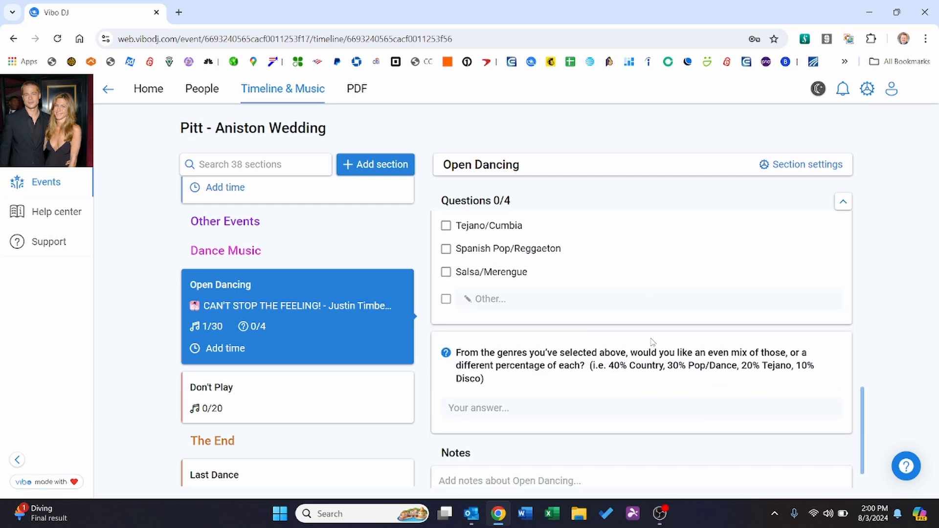
# Choose Country, Pop/Dance, 70's Disco and Tejano/Cumbia as the music categories for Open Dancing.
pyautogui.scroll(6, 652, 342)
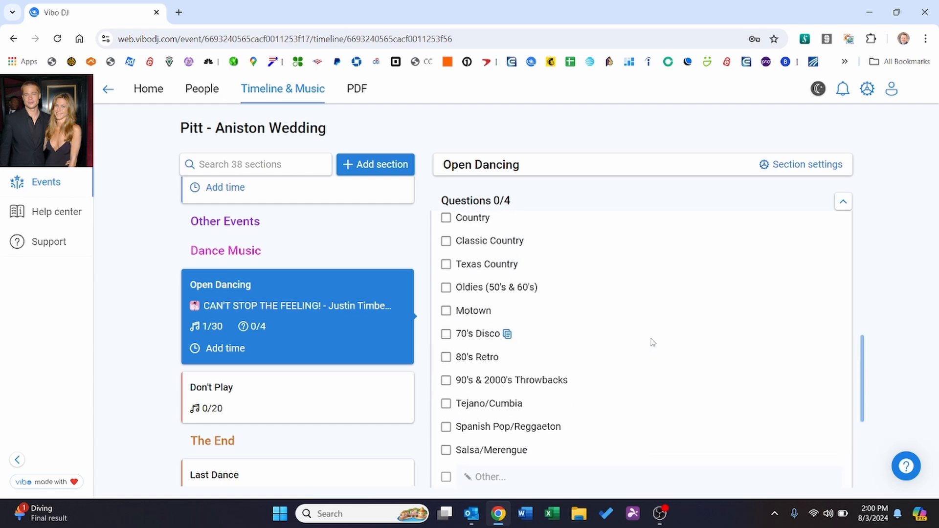
pyautogui.click(446, 407)
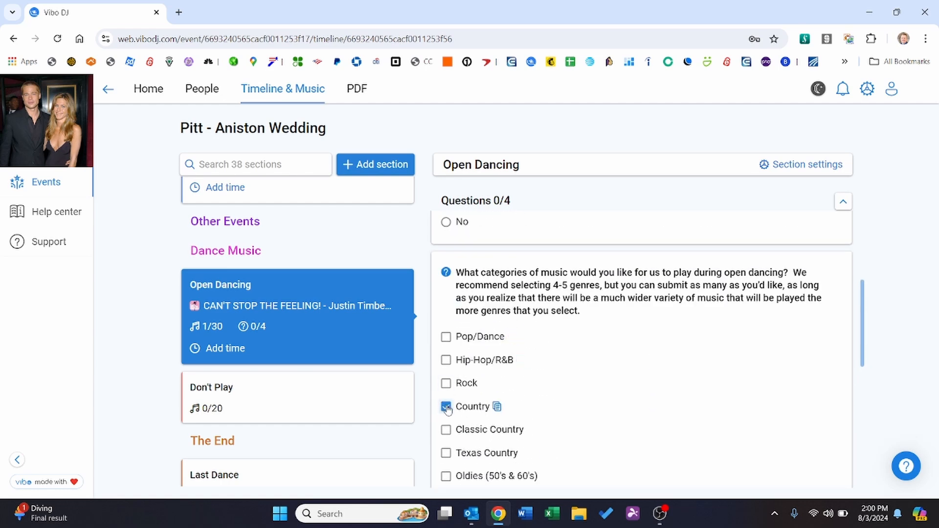
pyautogui.click(448, 340)
pyautogui.scroll(-2, 620, 343)
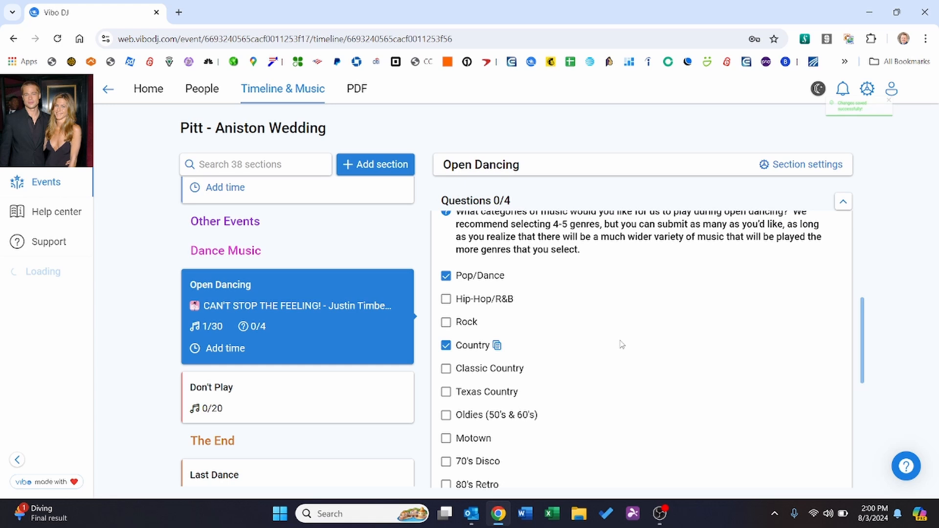
pyautogui.click(445, 400)
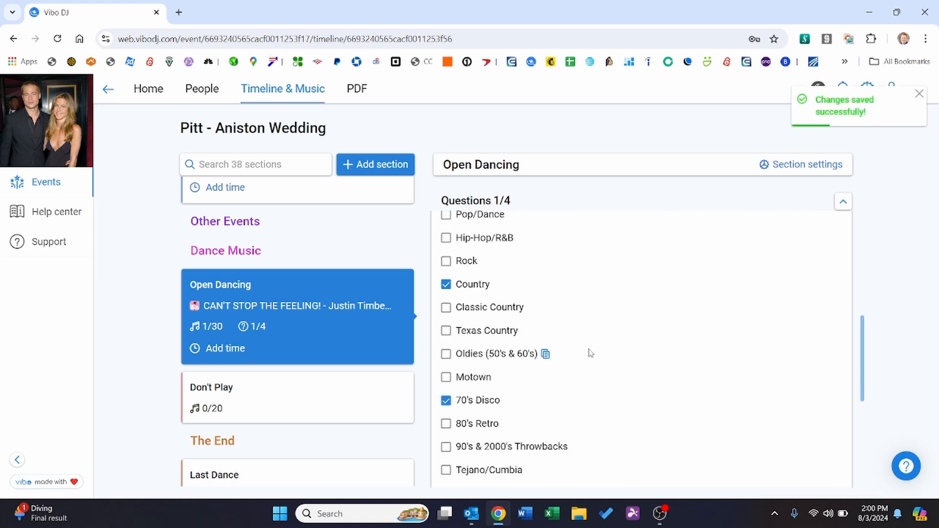
pyautogui.scroll(-3, 589, 353)
pyautogui.click(446, 288)
pyautogui.scroll(3, 596, 279)
pyautogui.scroll(2, 599, 278)
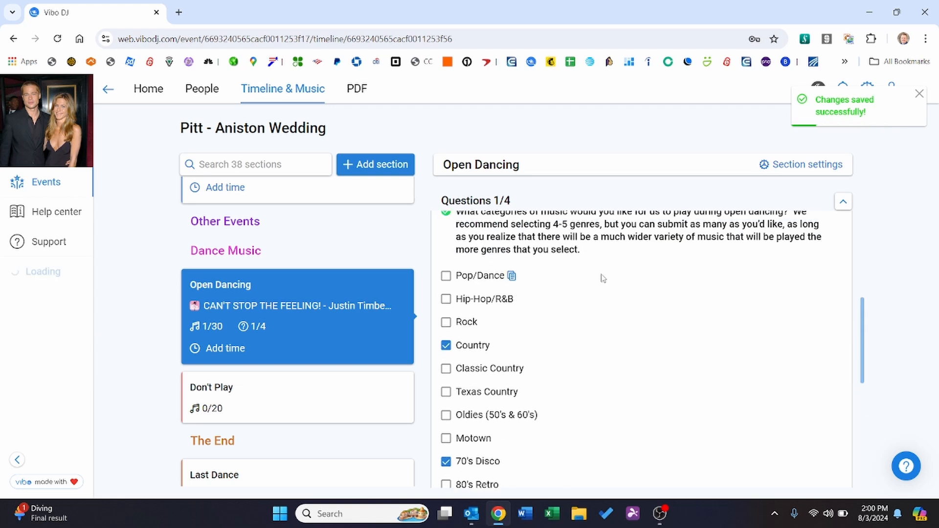
pyautogui.click(446, 277)
# Answer the Open Dancing question about the genre percentages with "Even mix.".
pyautogui.scroll(-1, 604, 306)
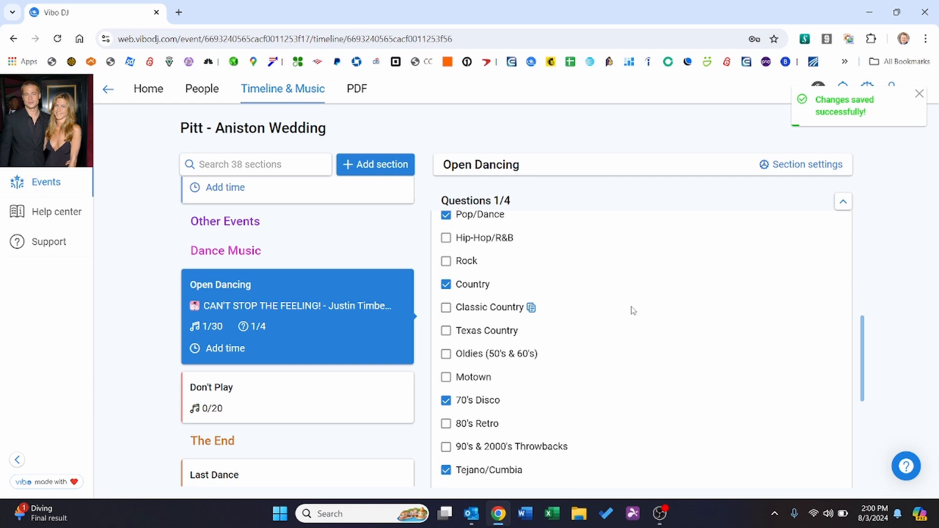
pyautogui.scroll(-1, 633, 311)
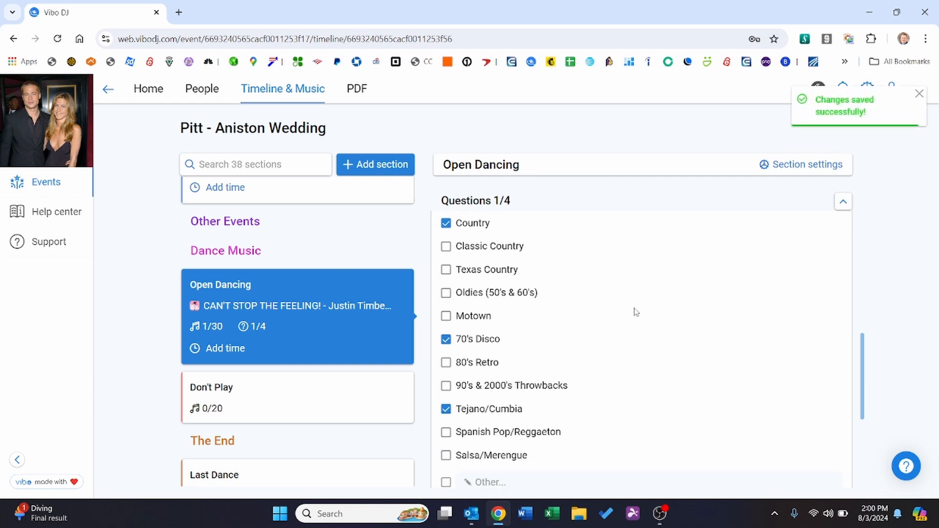
pyautogui.scroll(-2, 635, 312)
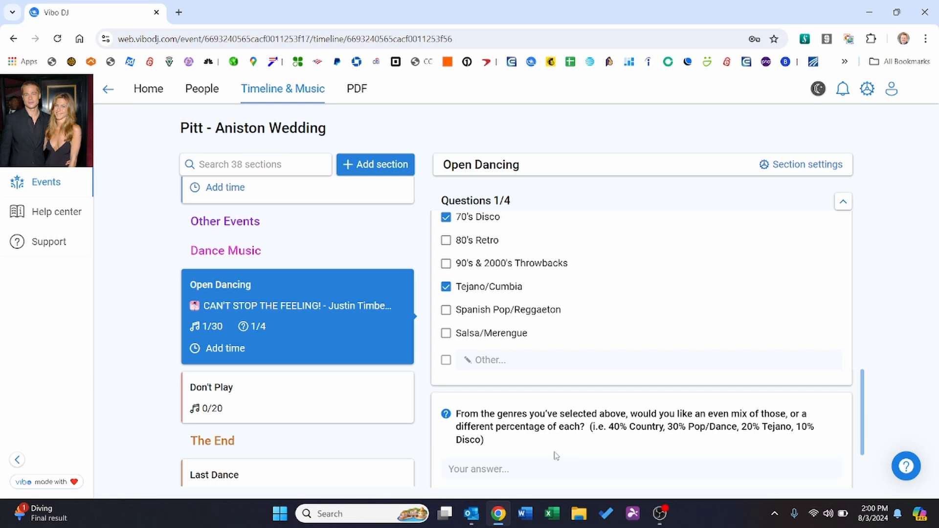
pyautogui.moveTo(606, 426); pyautogui.dragTo(814, 426)
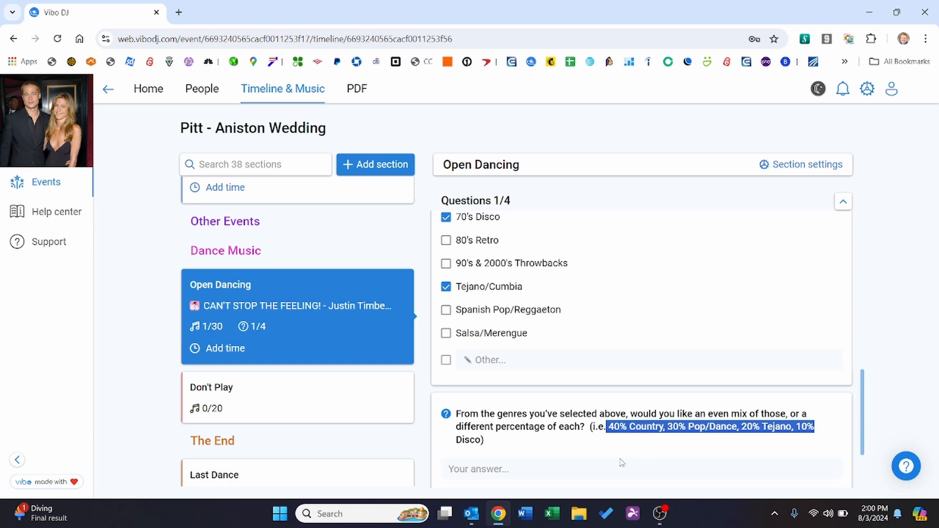
pyautogui.click(593, 462)
pyautogui.write('Easy')
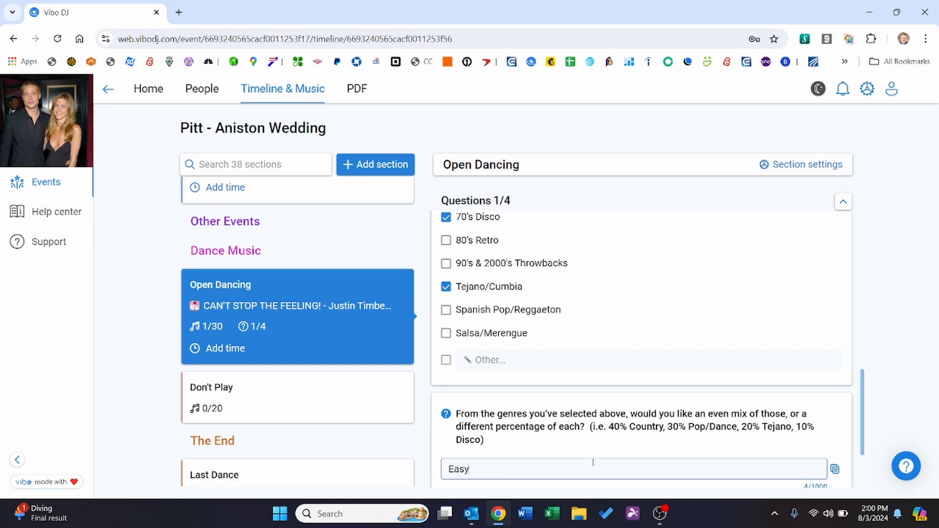
pyautogui.press('BackSpace')
pyautogui.press('BackSpace')
pyautogui.press('BackSpace')
pyautogui.press('BackSpace')
pyautogui.press('BackSpace')
pyautogui.write('Eve')
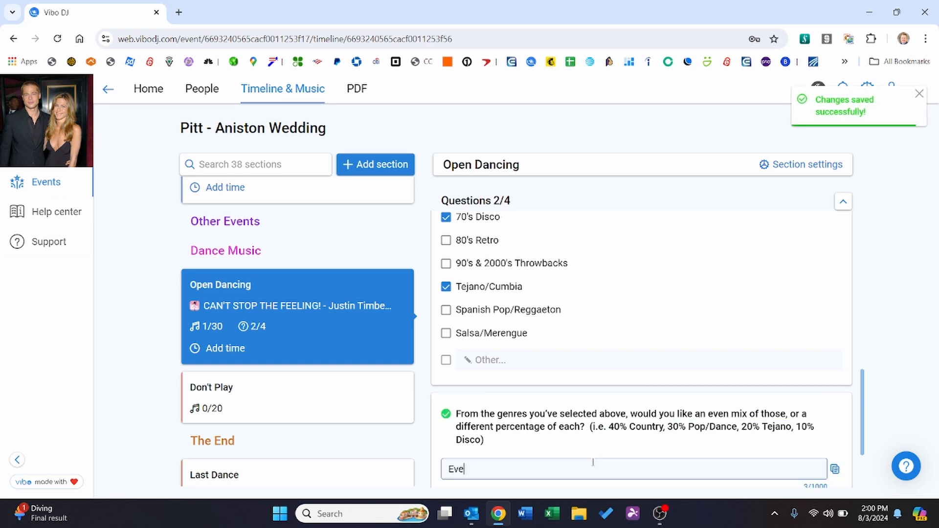
pyautogui.write('n mix.')
pyautogui.scroll(-2, 479, 274)
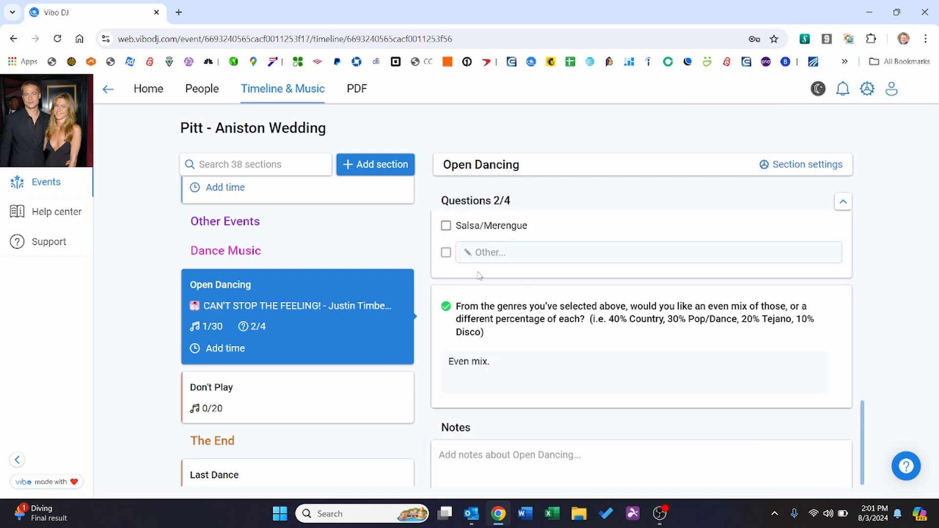
# Reopen the wedding event's overview from the upcoming events list and highlight its lockout date.
pyautogui.click(141, 90)
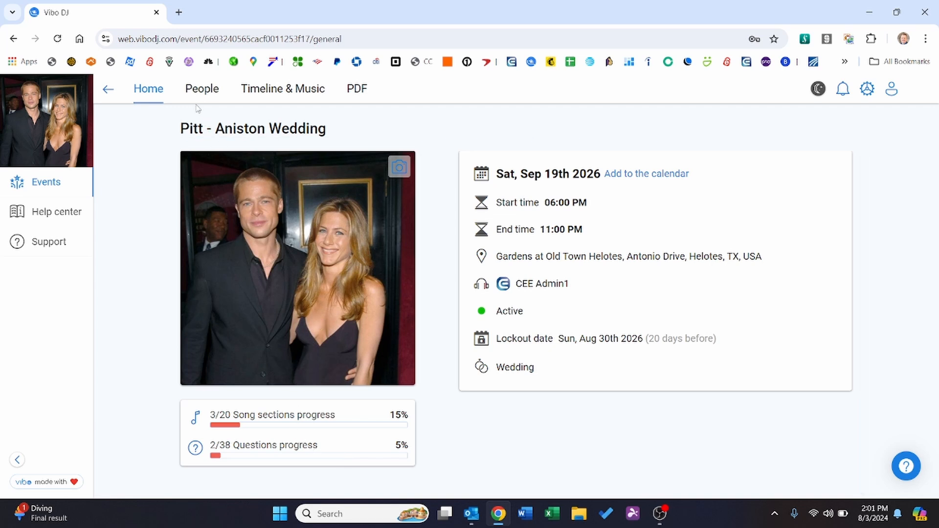
pyautogui.click(53, 188)
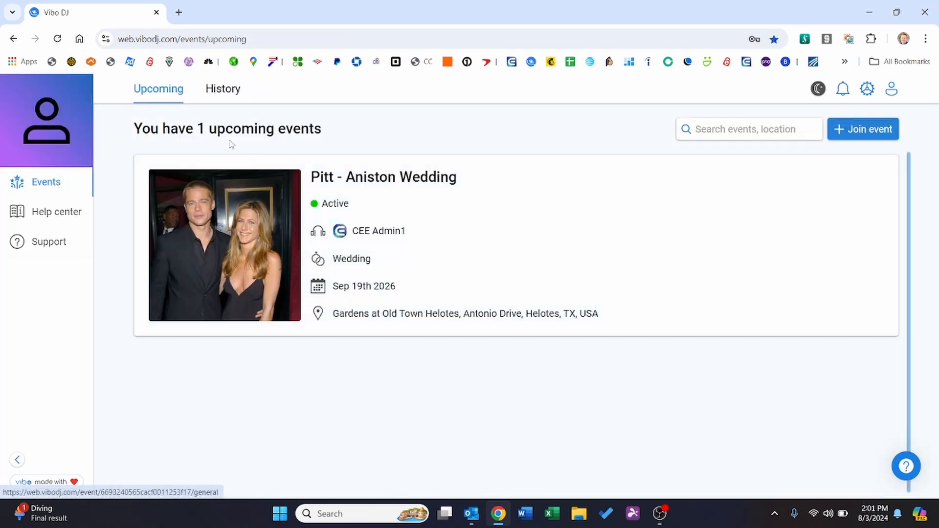
pyautogui.click(243, 152)
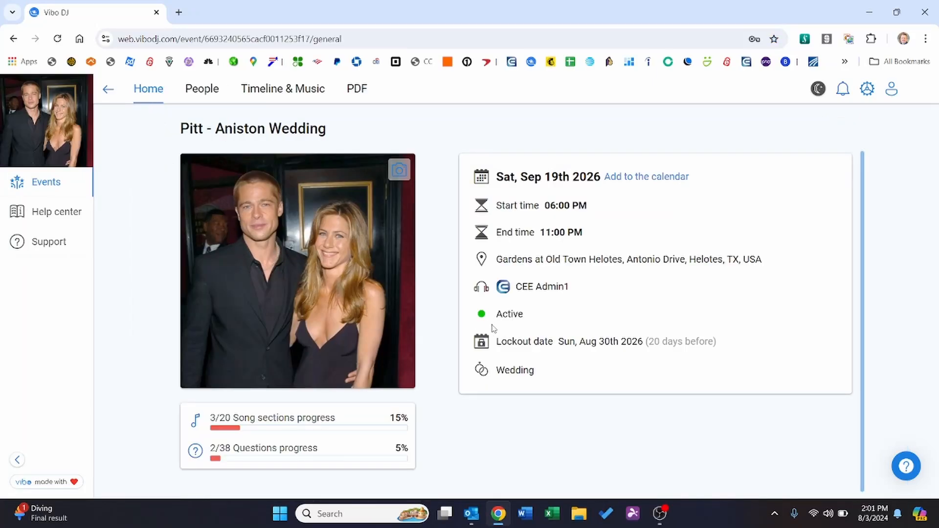
pyautogui.moveTo(507, 341); pyautogui.dragTo(719, 348)
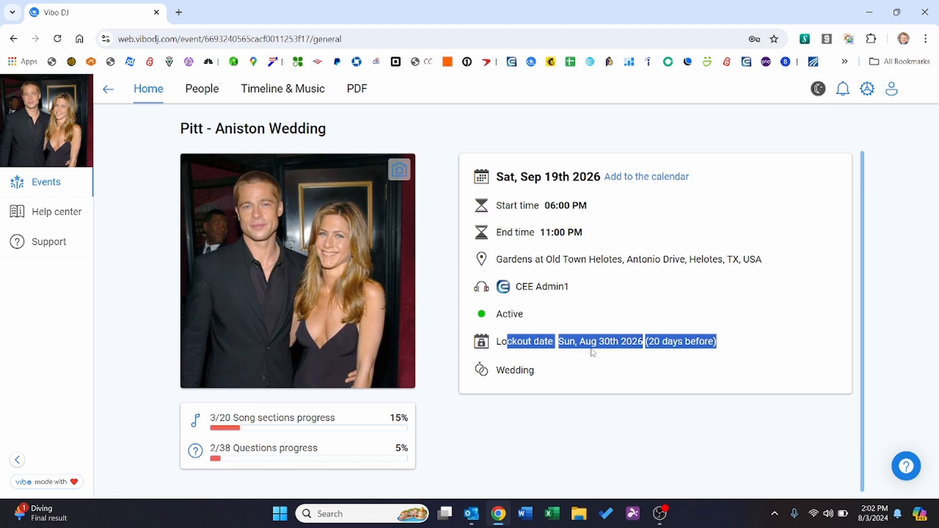
# Include questions in the PDF's timeline layout and add the General Questions and Ceremony Planner sections, with the Ceremony Planner's questions.
pyautogui.click(357, 89)
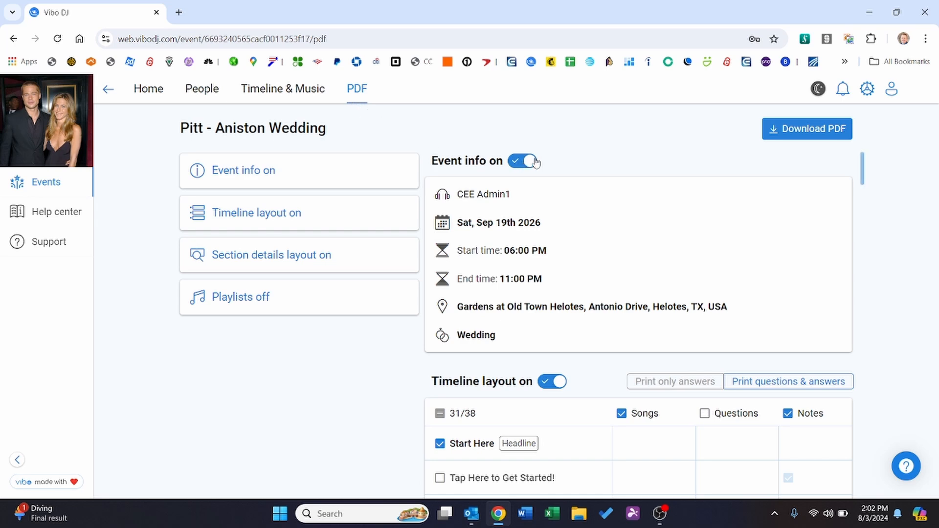
pyautogui.scroll(-2, 578, 310)
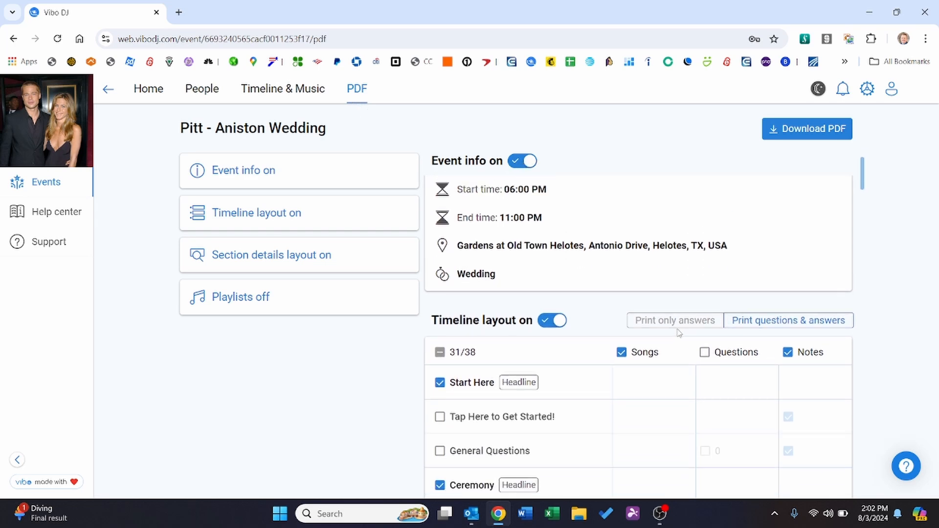
pyautogui.click(704, 352)
pyautogui.scroll(-3, 691, 276)
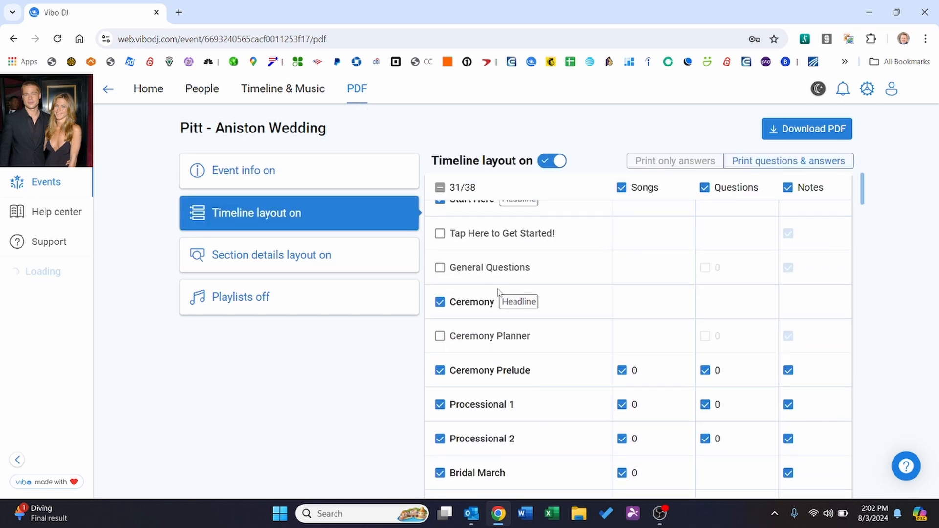
pyautogui.click(440, 268)
pyautogui.click(440, 337)
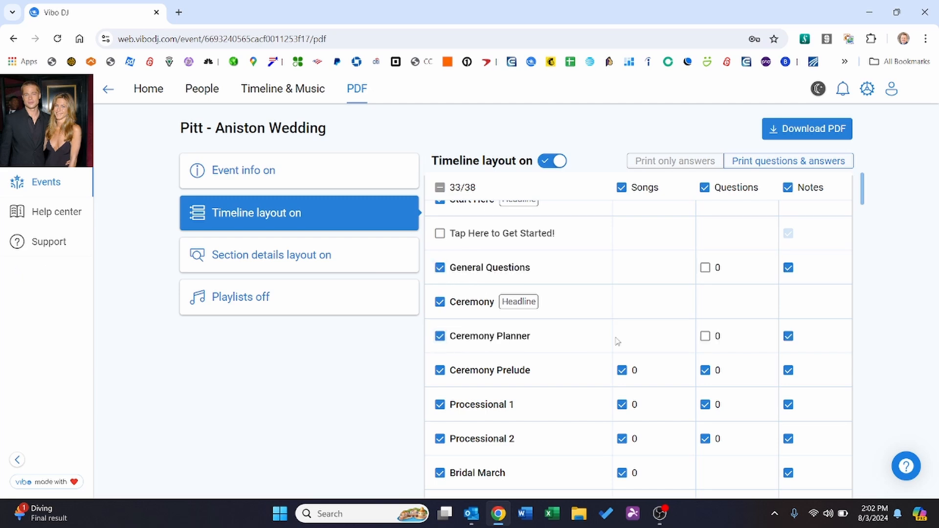
pyautogui.click(704, 336)
# Download the event PDF with medium text, Roboto font, portrait layout and grayscale color.
pyautogui.scroll(-4, 636, 298)
pyautogui.scroll(-15, 637, 292)
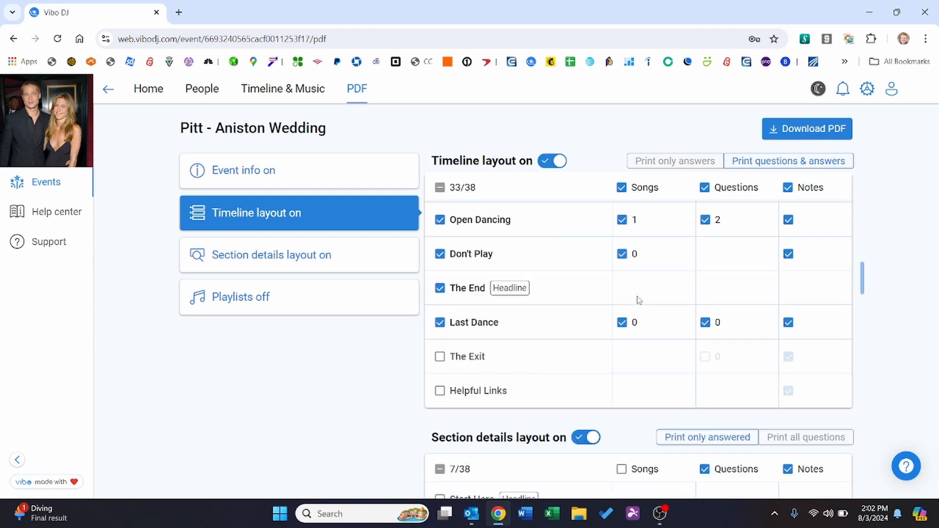
pyautogui.scroll(-4, 637, 297)
pyautogui.click(796, 131)
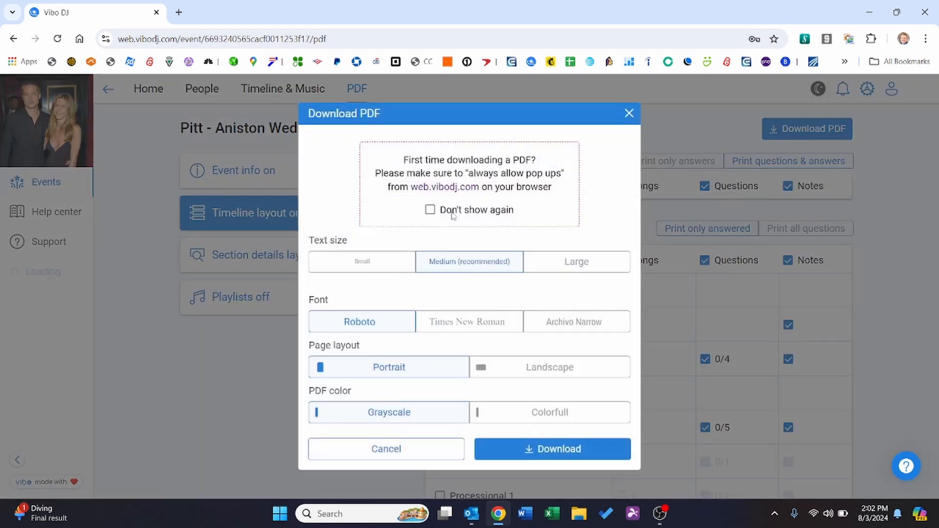
pyautogui.click(550, 447)
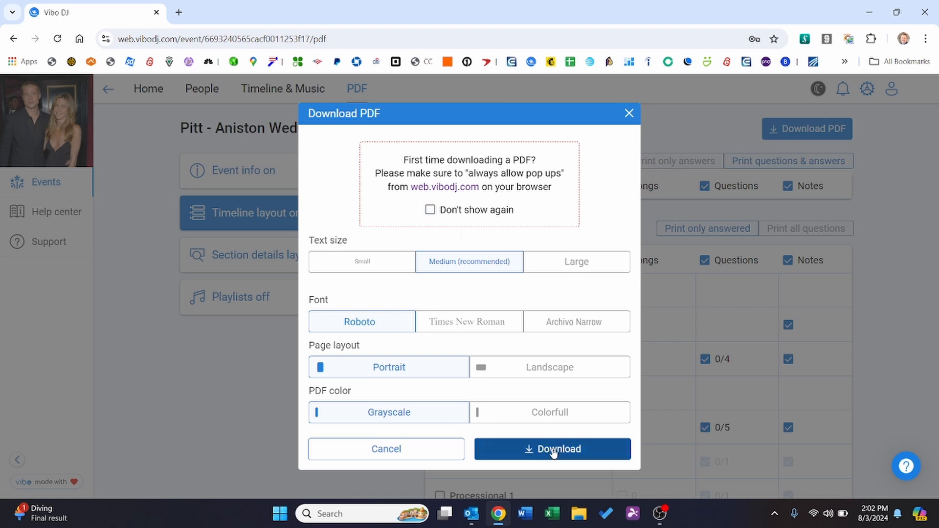